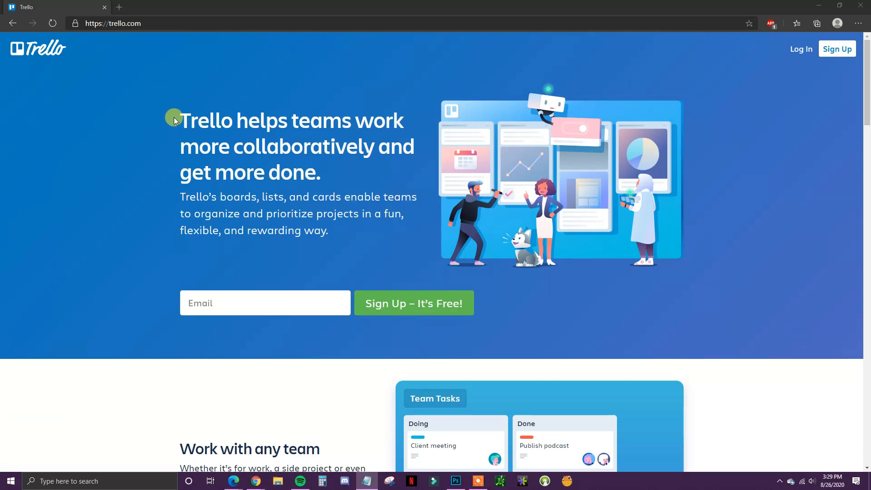
# - Begin a free account sign-up from the home page with the account's email address
pyautogui.click(248, 304)
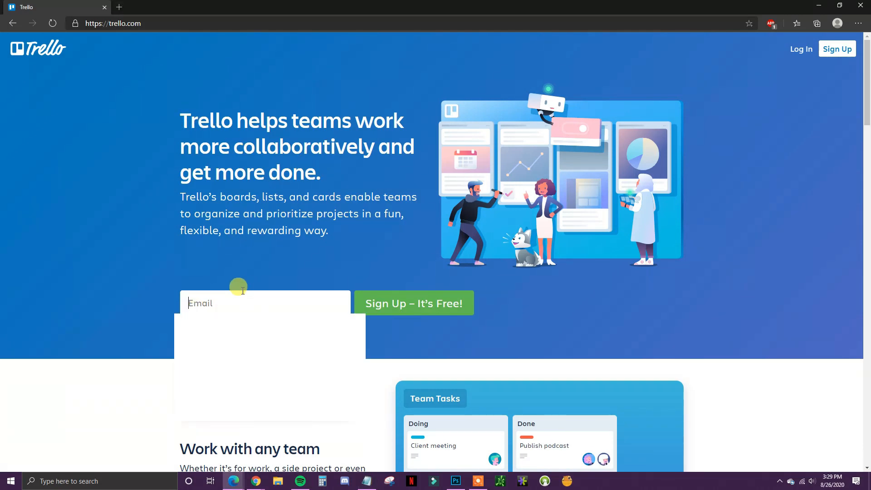
pyautogui.write('hi')
pyautogui.click(260, 325)
pyautogui.click(416, 305)
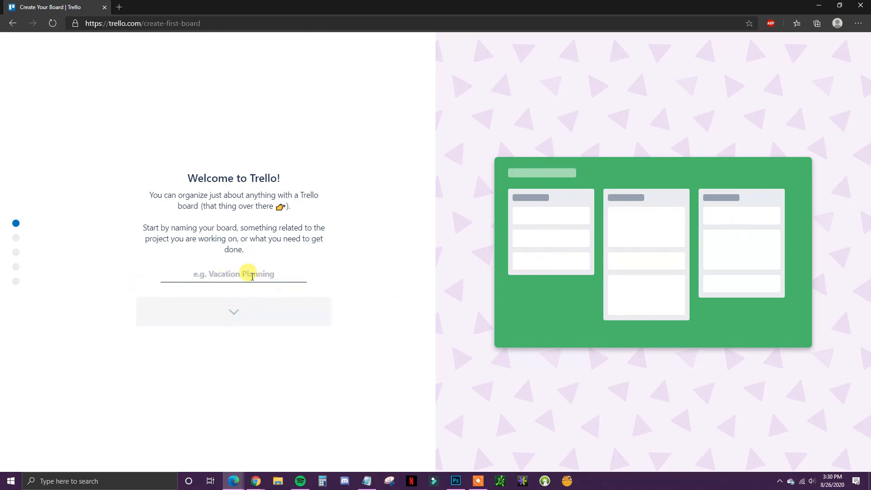
# - Name the first board Video Creation and continue to the list setup
pyautogui.click(231, 275)
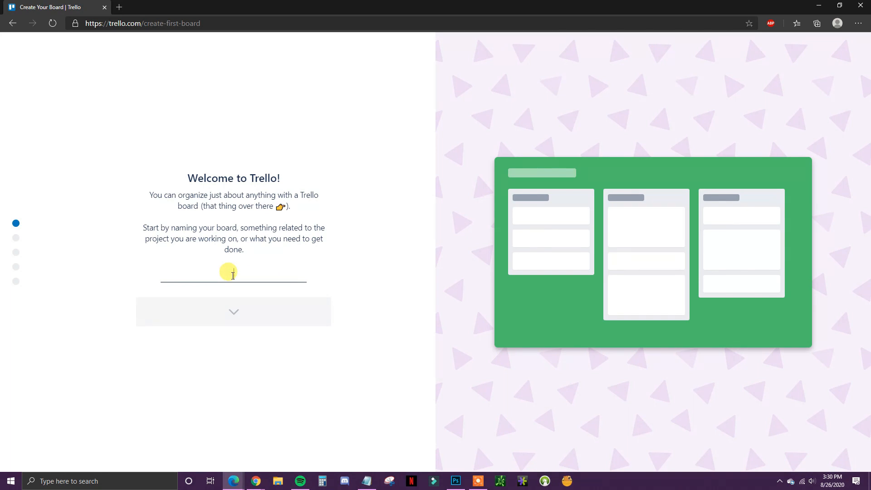
pyautogui.write('Video Creat')
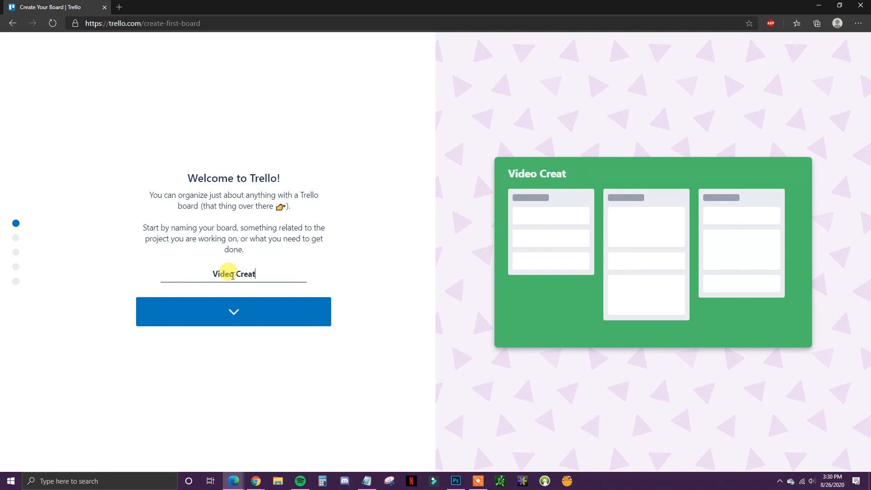
pyautogui.write('ion')
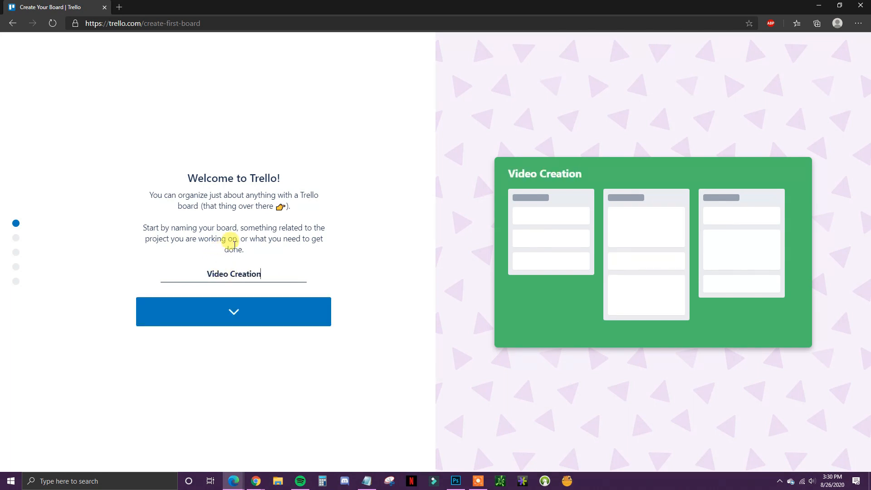
pyautogui.click(234, 316)
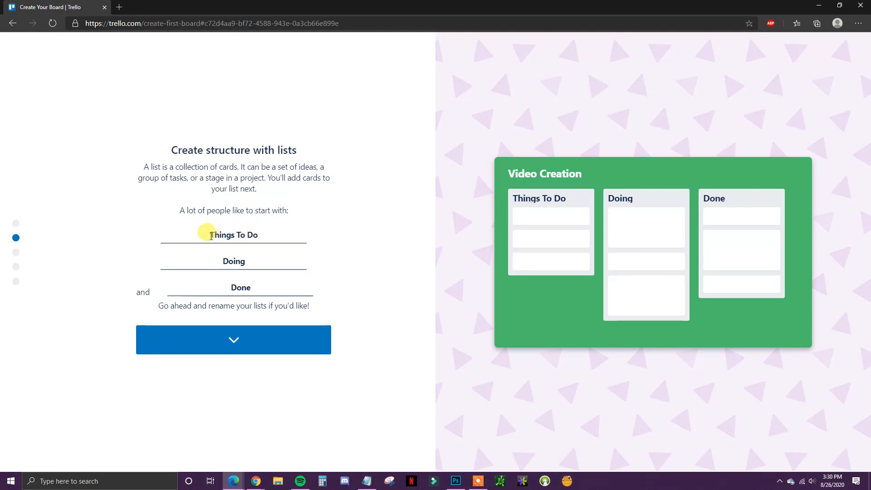
# - Rename the three starter lists to Tasks To Do, Tasks In Progres and Tasks Completed, and continue to the card setup
pyautogui.moveTo(210, 236); pyautogui.dragTo(314, 244)
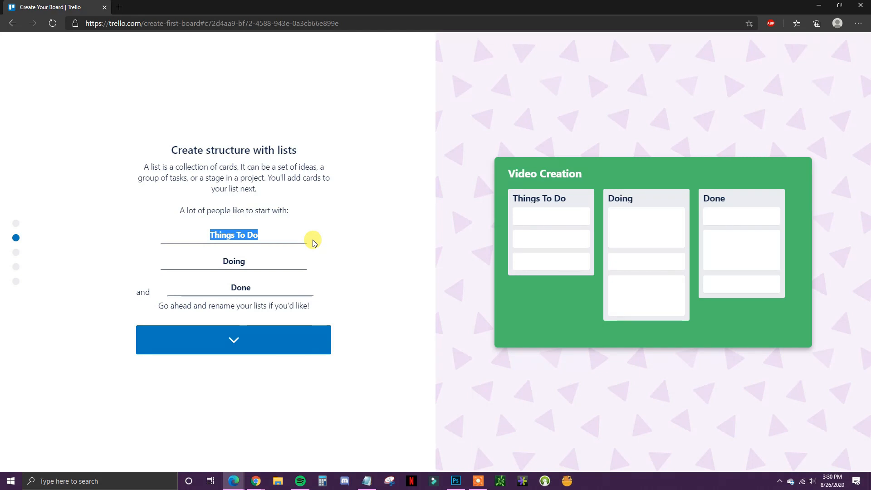
pyautogui.write('Tasks To')
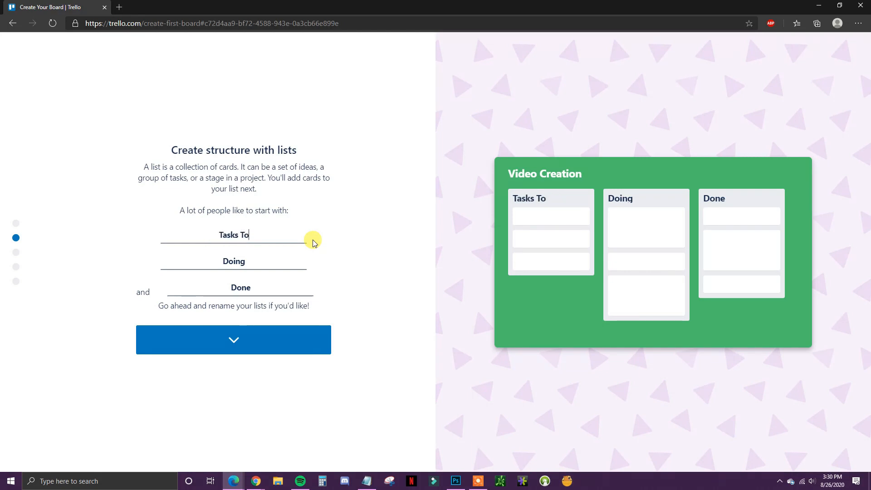
pyautogui.write(' Do')
pyautogui.moveTo(260, 263); pyautogui.dragTo(212, 260)
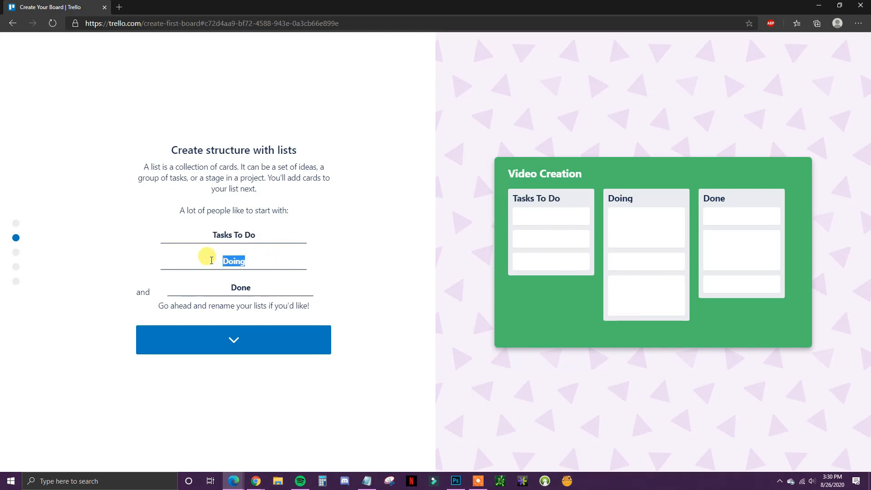
pyautogui.write('Tasks In Progres')
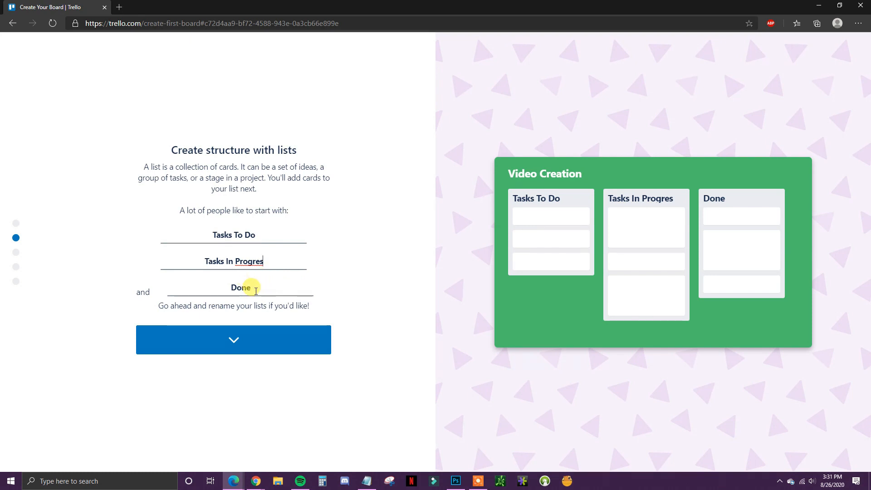
pyautogui.moveTo(256, 291); pyautogui.dragTo(221, 293)
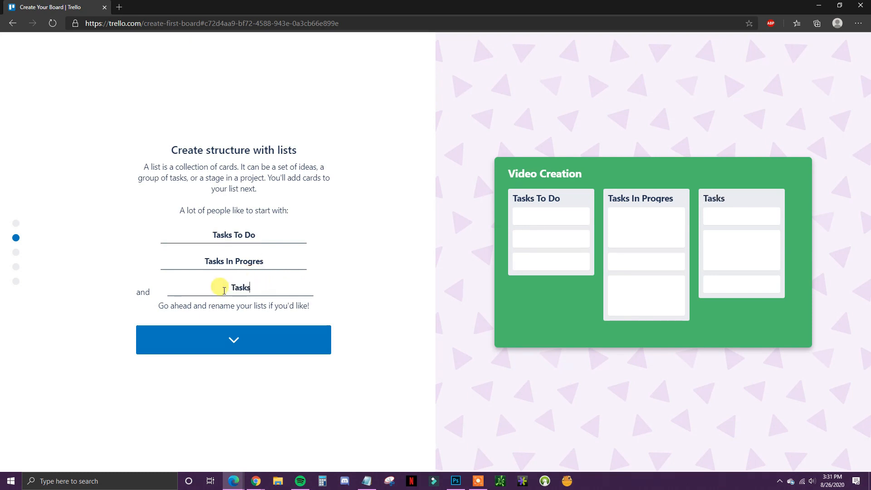
pyautogui.write('Tasks Completed')
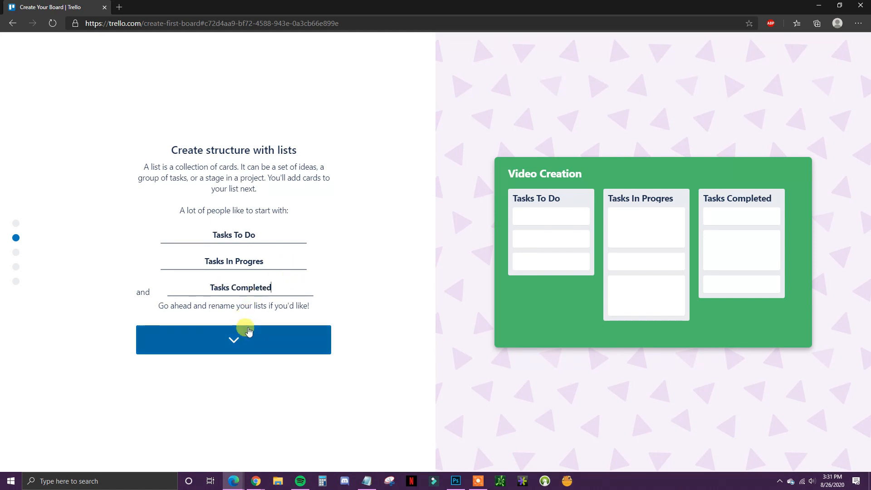
pyautogui.click(239, 342)
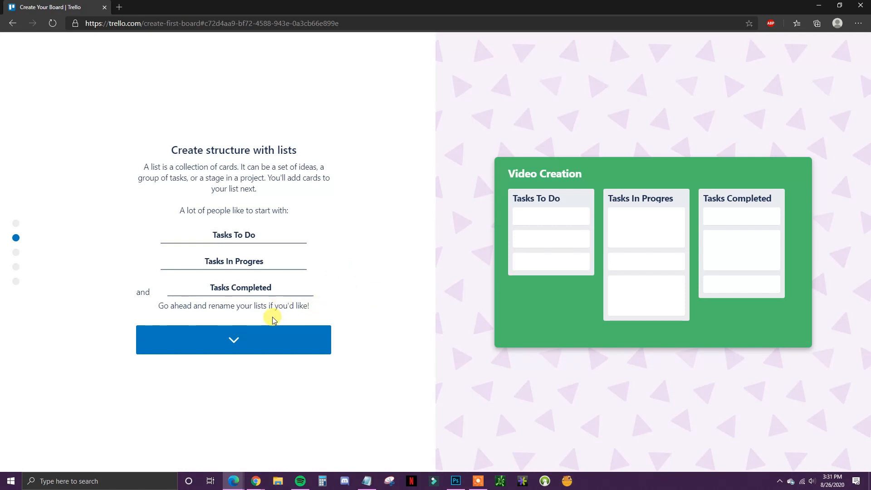
pyautogui.click(238, 340)
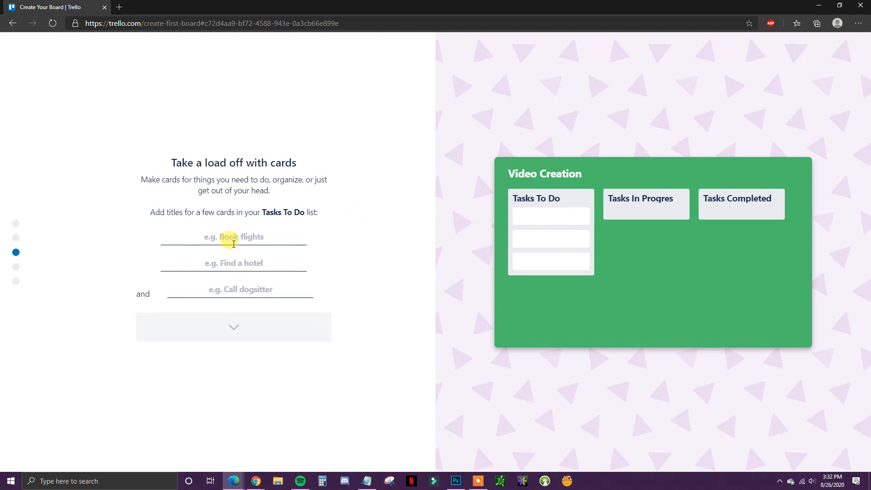
# - Add the cards Come Up With Video Idea, Create Video and Create Thumbnail to Tasks To Do, and finish the setup without a checklist item
pyautogui.click(262, 235)
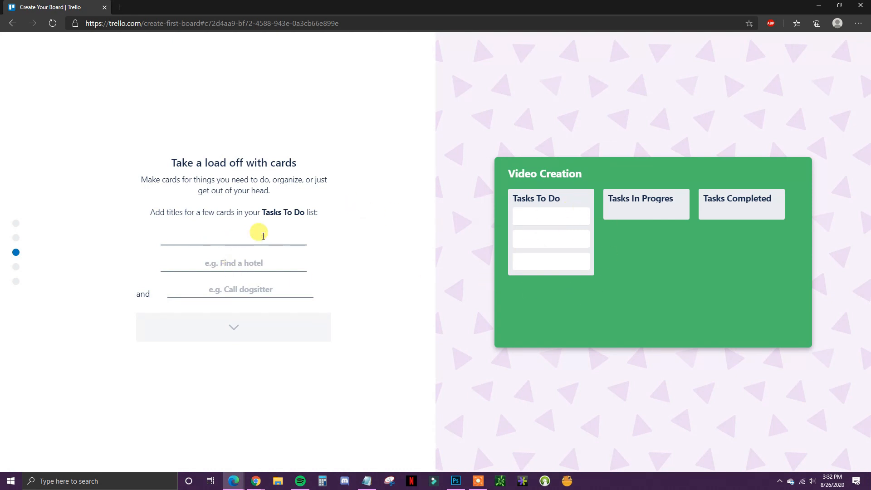
pyautogui.write('Come Up')
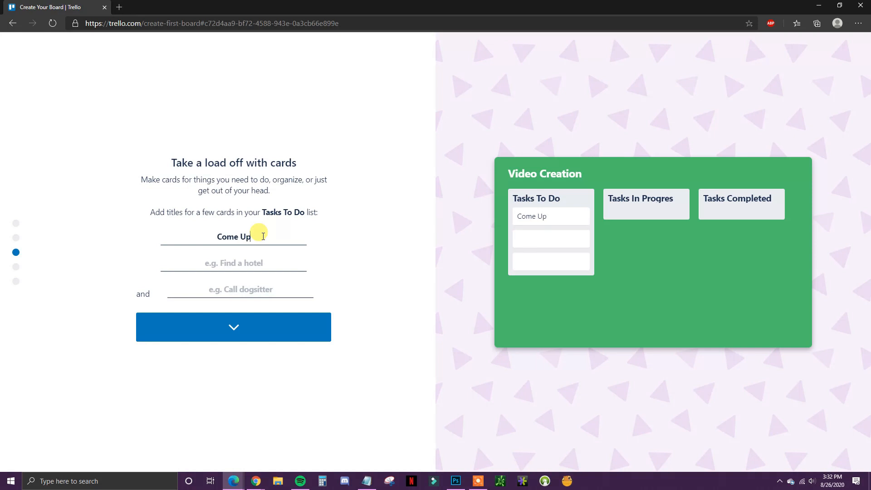
pyautogui.write(' With Video Idea')
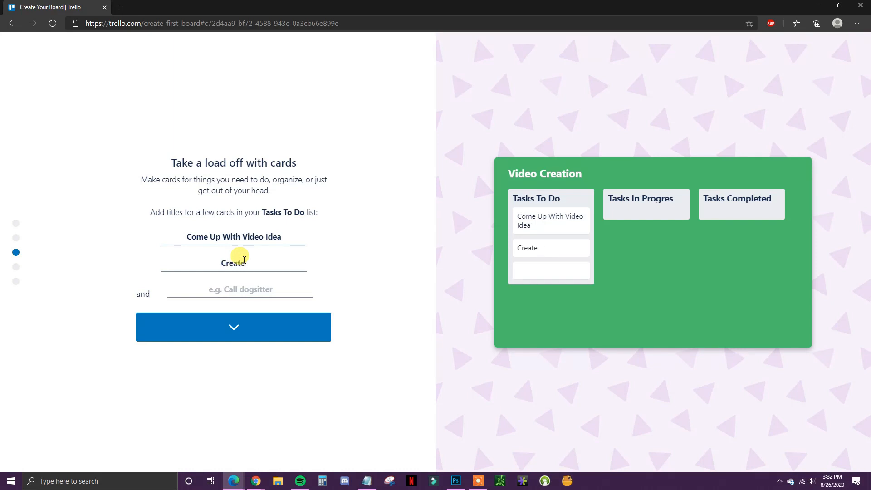
pyautogui.click(234, 290)
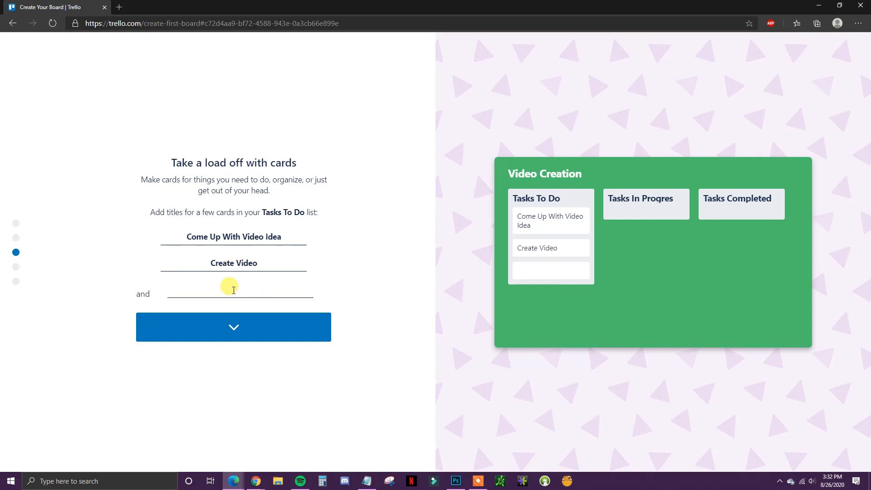
pyautogui.write('Create Thumbnail')
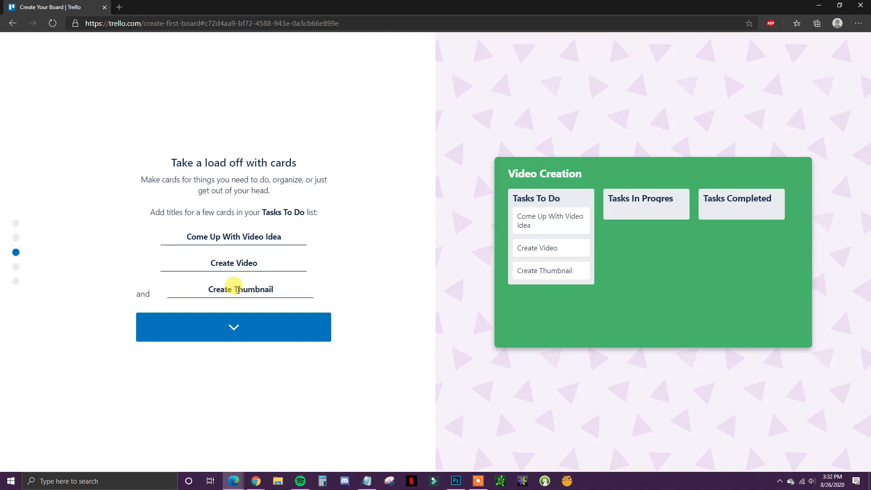
pyautogui.click(230, 325)
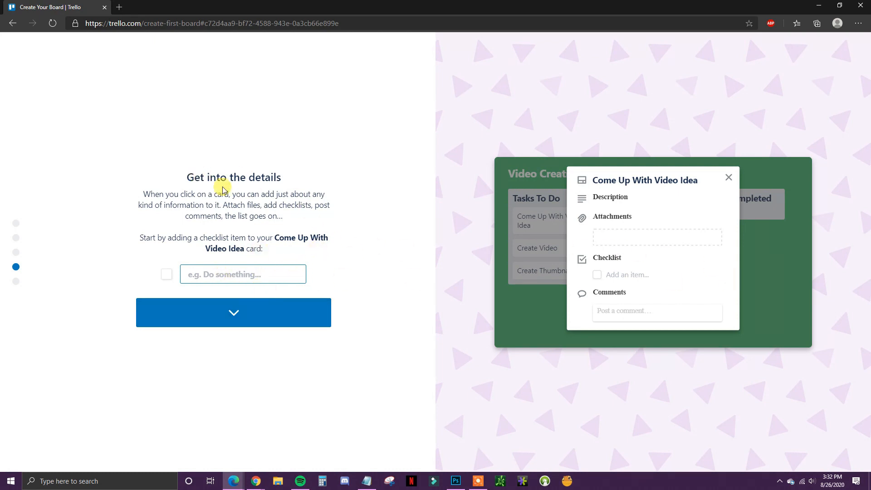
pyautogui.click(243, 315)
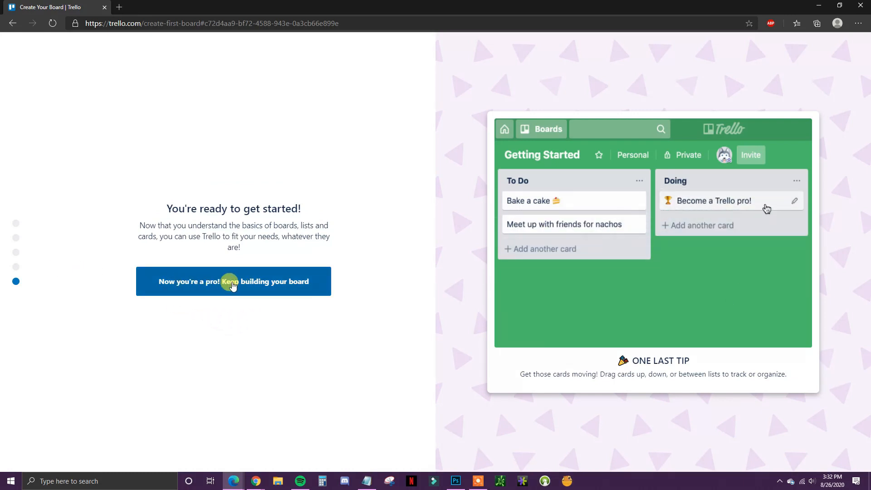
pyautogui.click(226, 282)
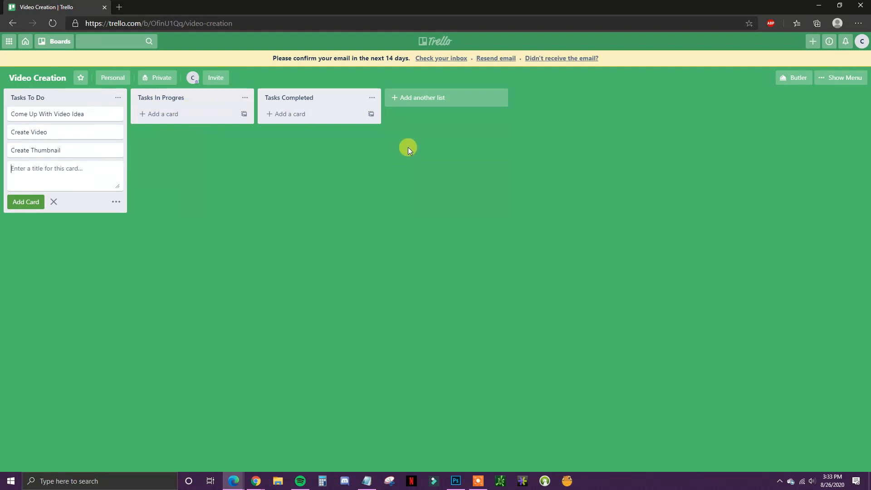
# - Look through the home page, the boards overview and the template gallery
pyautogui.click(25, 43)
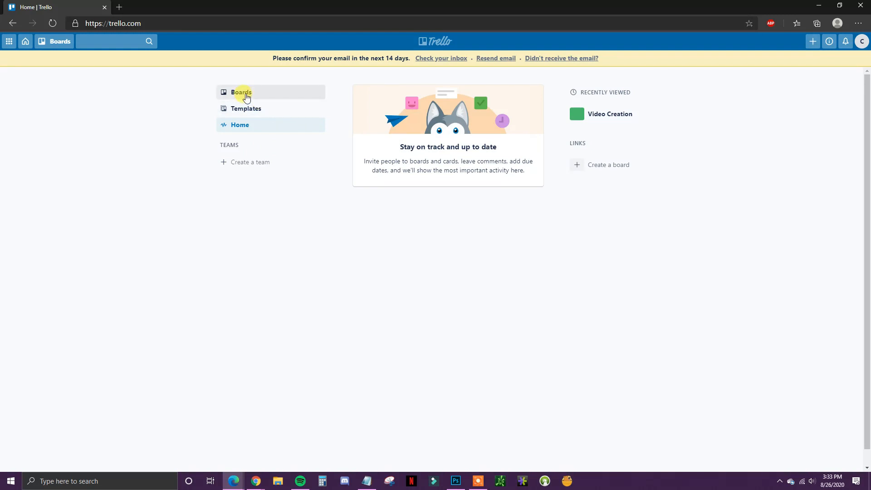
pyautogui.click(244, 93)
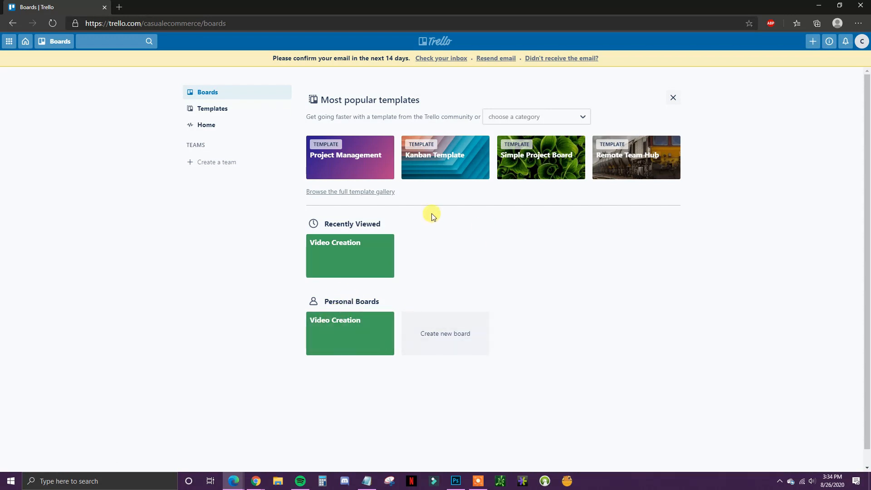
pyautogui.click(226, 113)
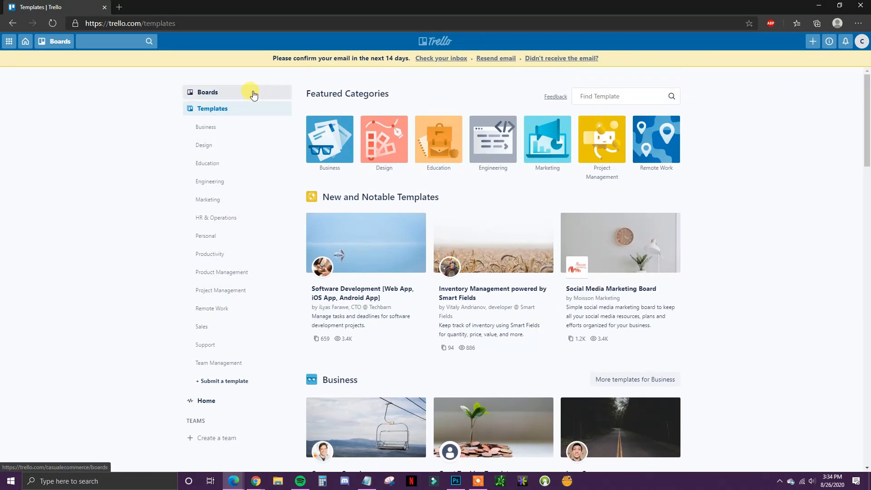
pyautogui.scroll(-1, 199, 285)
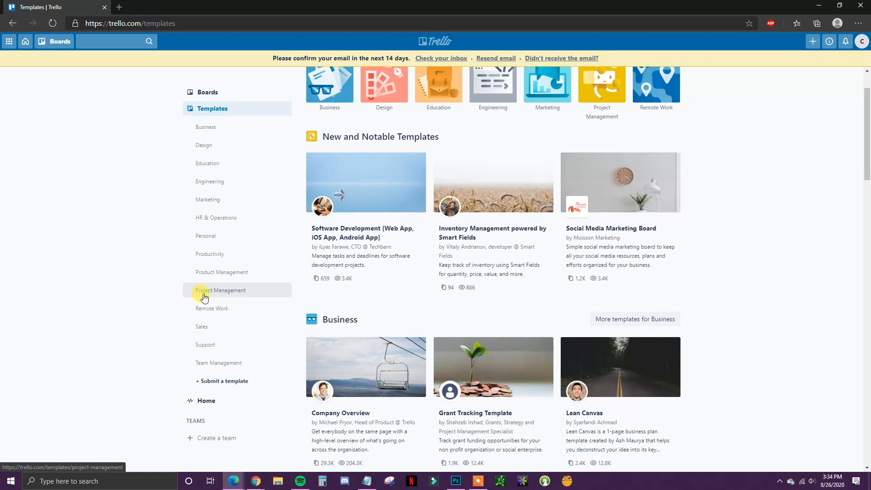
# - Create a team named Luna Digital, LLC with the type Marketing and no description, skipping the member invitations
pyautogui.click(215, 439)
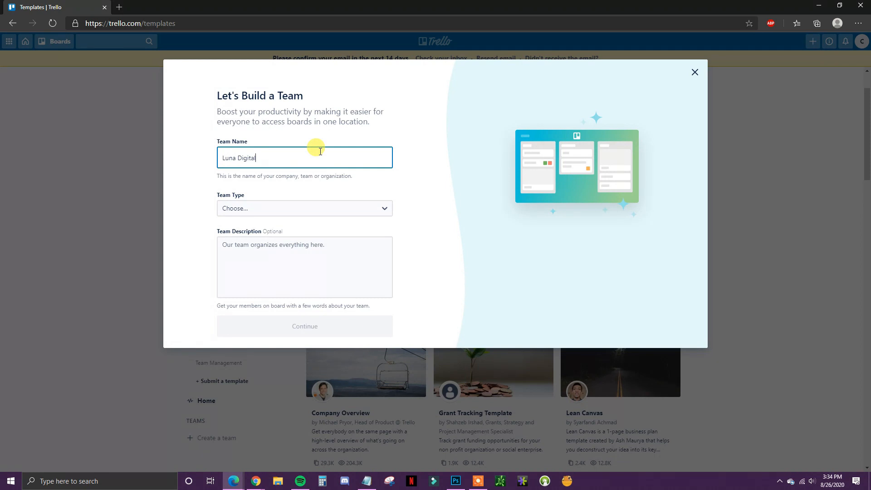
pyautogui.click(340, 208)
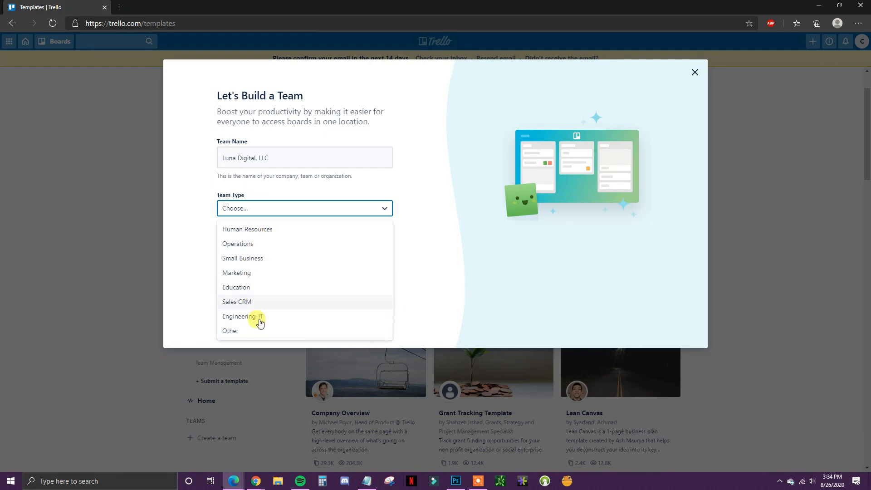
pyautogui.click(247, 274)
pyautogui.click(262, 251)
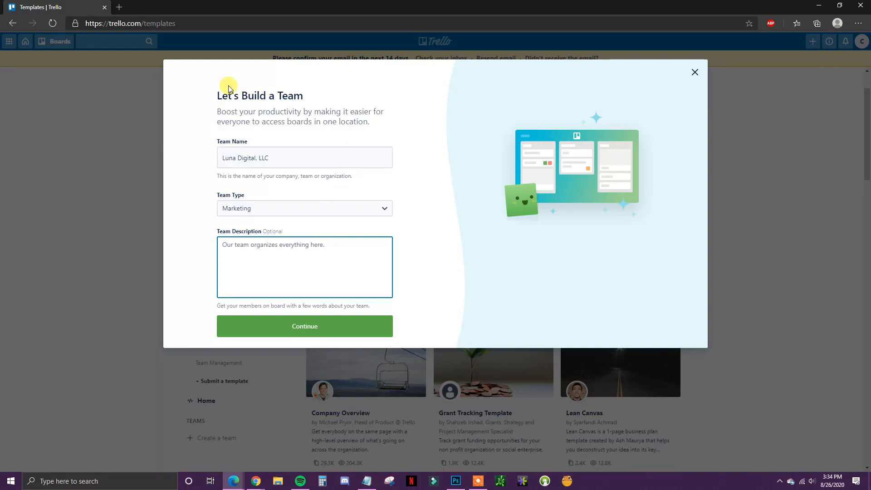
pyautogui.click(304, 326)
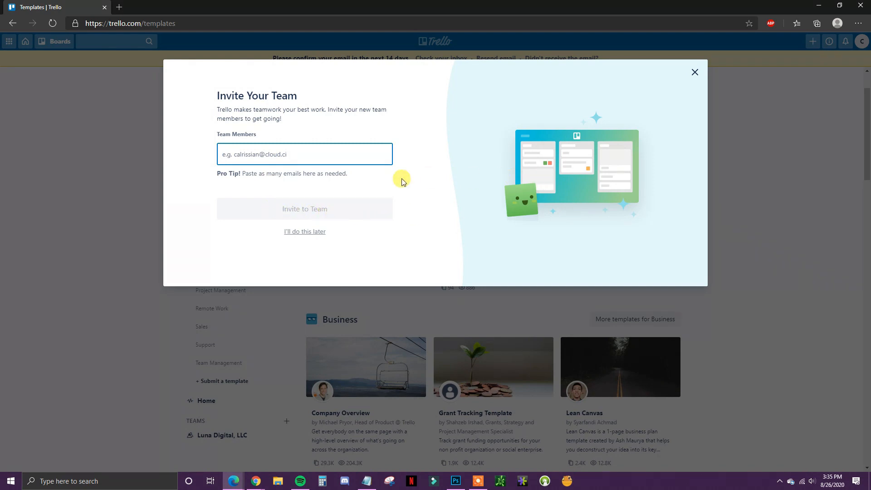
pyautogui.click(297, 232)
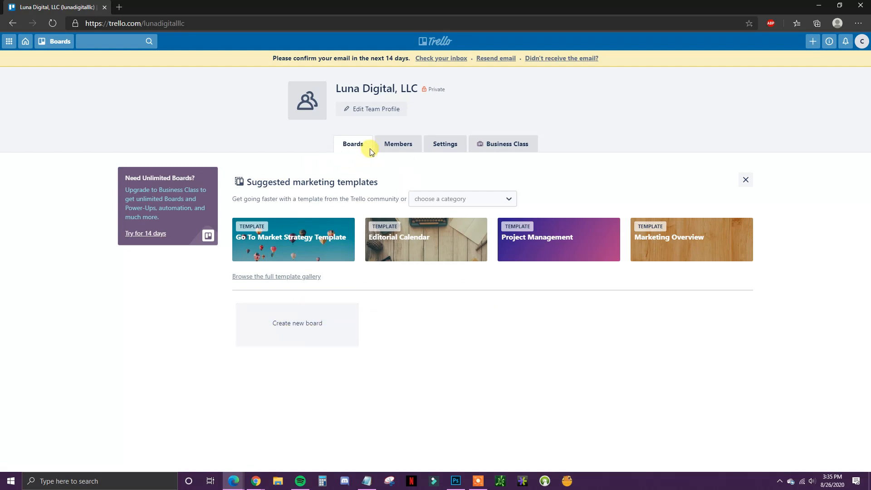
# - Review the team's members page and its settings, including the team visibility options
pyautogui.click(395, 144)
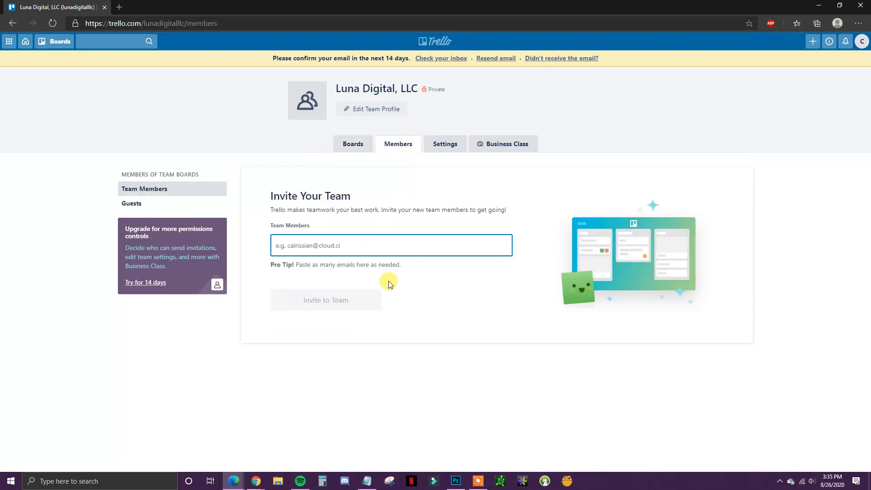
pyautogui.click(451, 145)
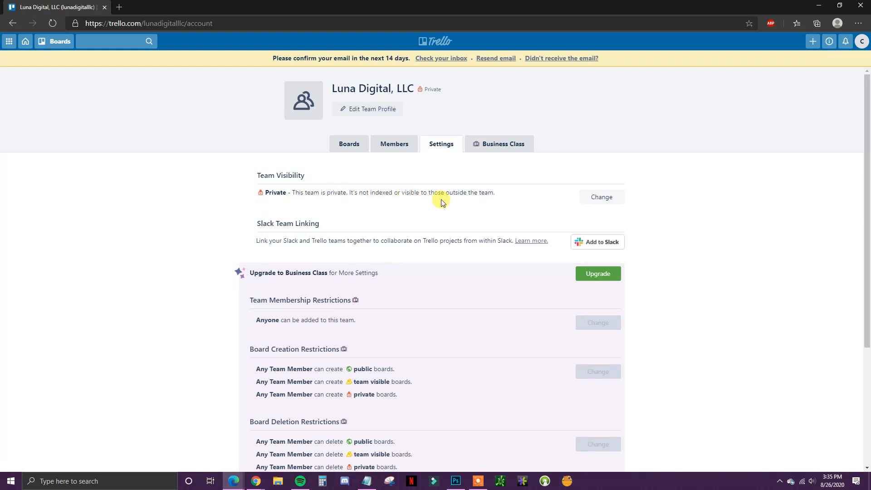
pyautogui.click(599, 197)
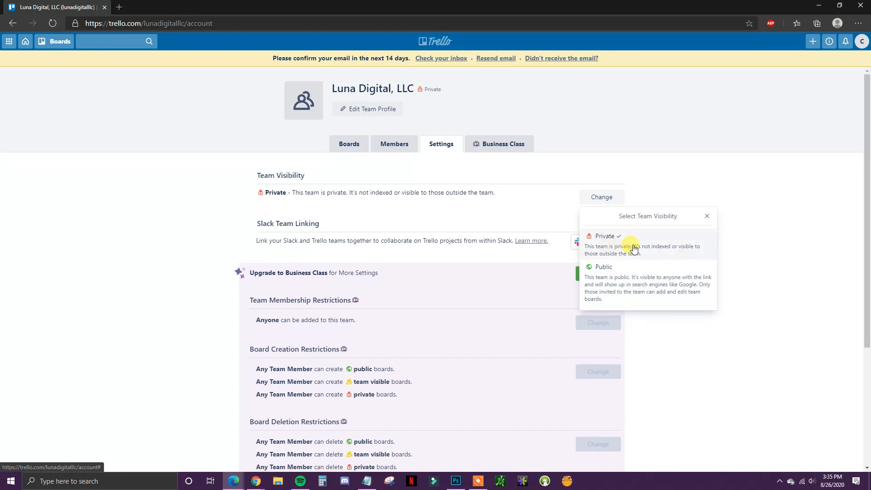
pyautogui.click(707, 216)
pyautogui.scroll(-3, 647, 325)
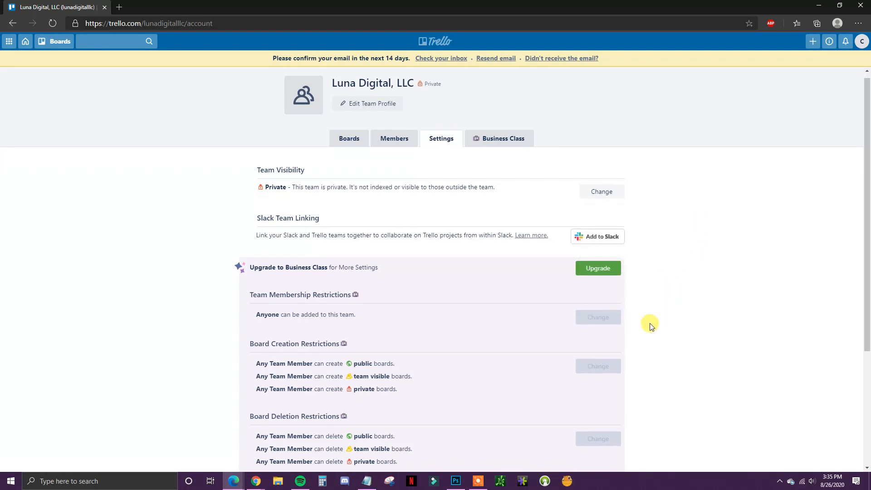
# - Create a team-visible board named Video Creation 2 with a solid green background in the Luna Digital, LLC team
pyautogui.scroll(3, 660, 328)
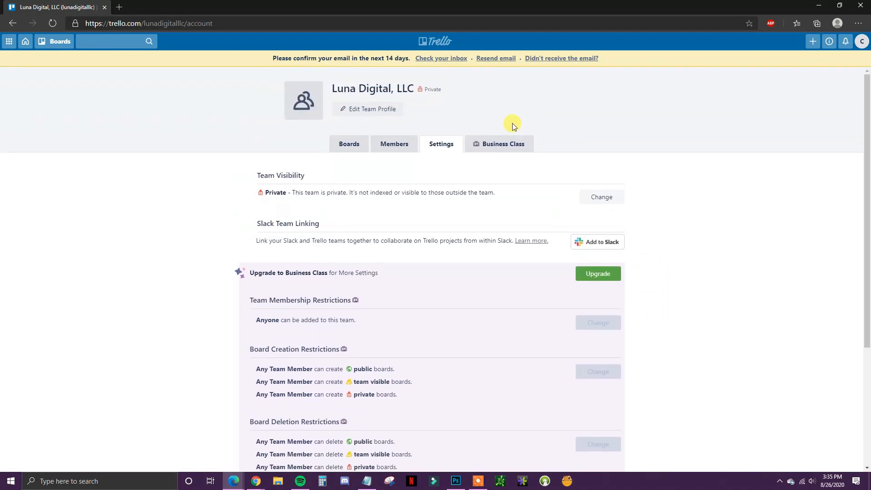
pyautogui.click(341, 144)
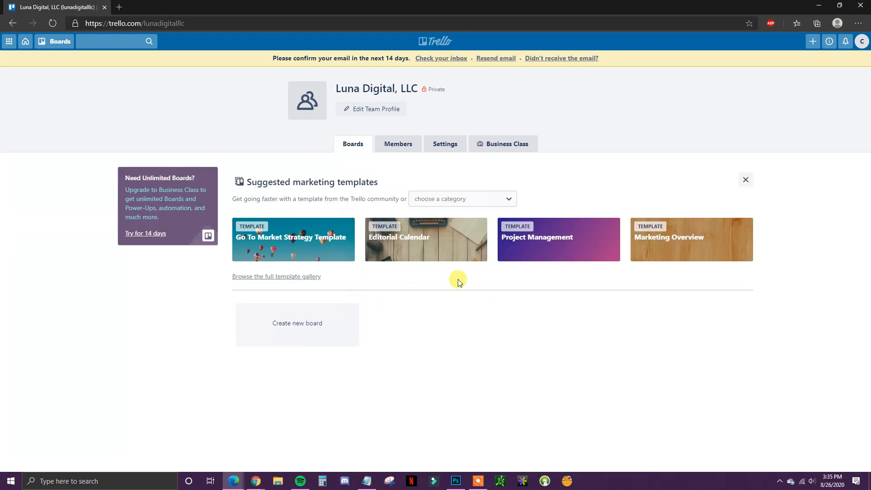
pyautogui.click(295, 326)
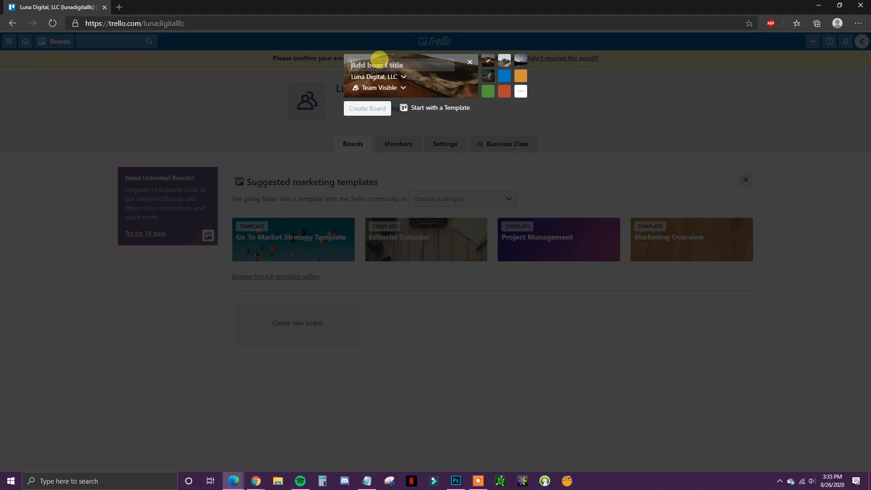
pyautogui.write('Video Creation 2')
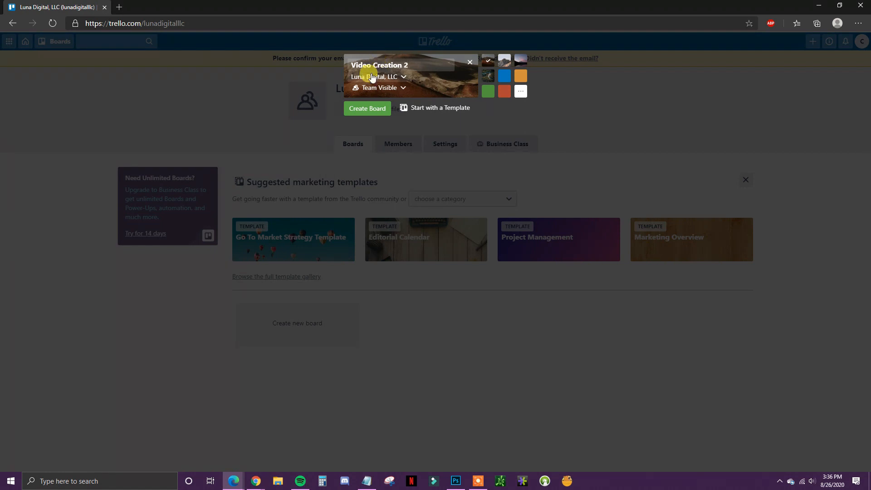
pyautogui.click(504, 61)
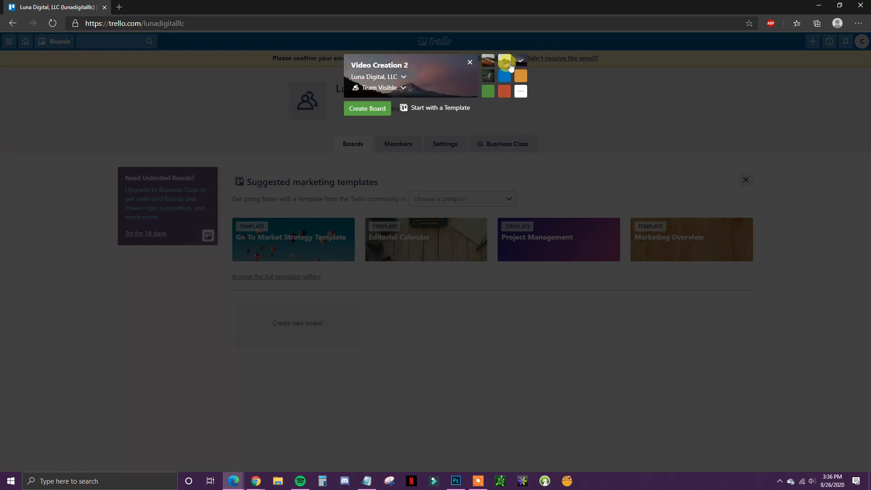
pyautogui.click(488, 92)
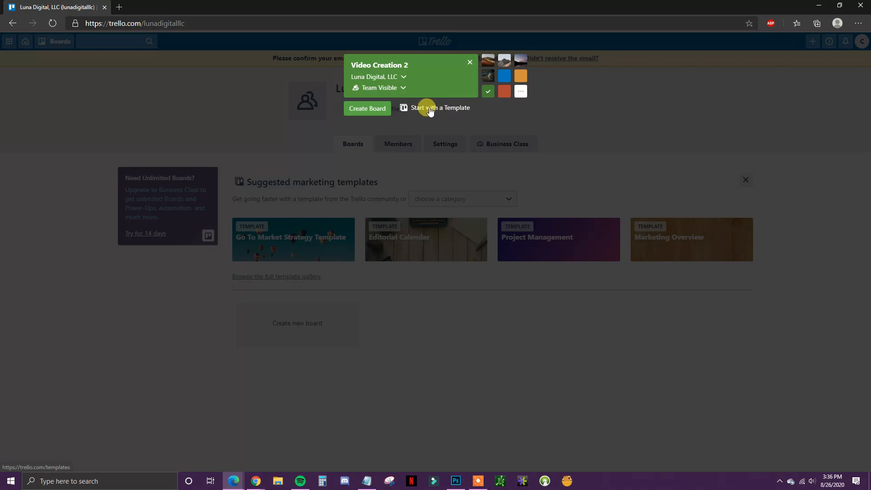
pyautogui.click(363, 110)
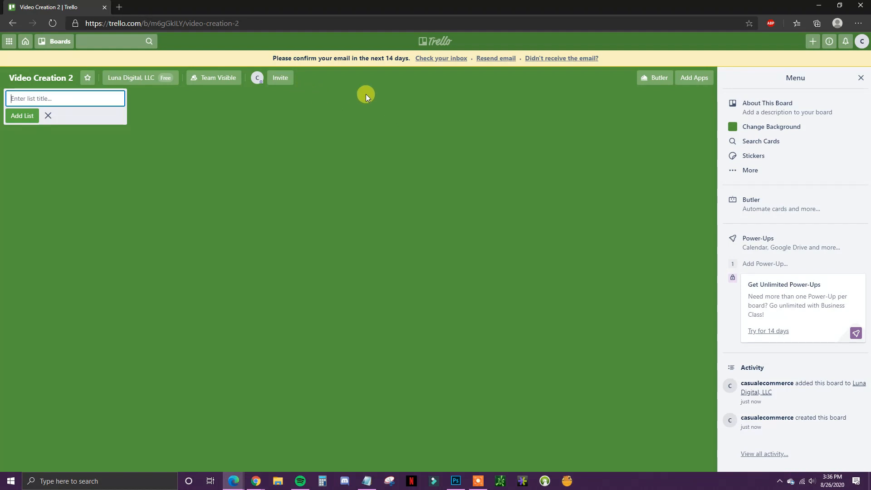
# - Look through the board's invitation options, visibility levels and Butler automation page without changing anything
pyautogui.click(285, 80)
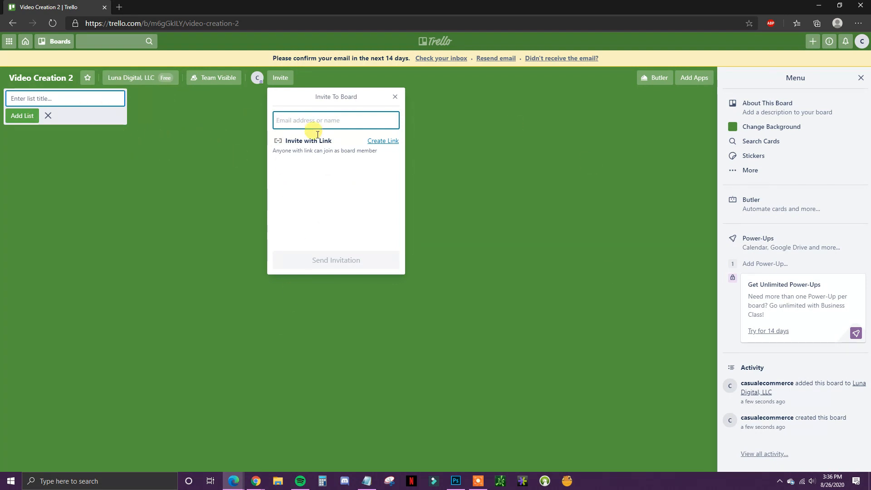
pyautogui.click(395, 96)
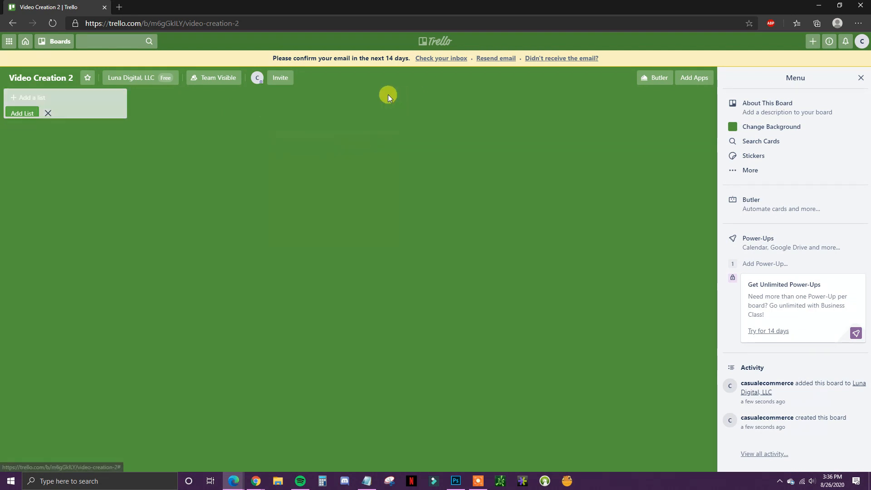
pyautogui.click(231, 83)
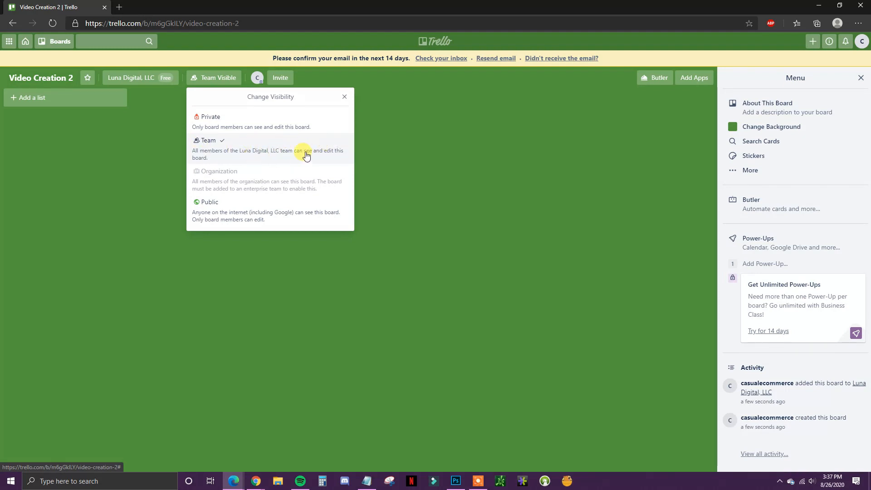
pyautogui.click(344, 96)
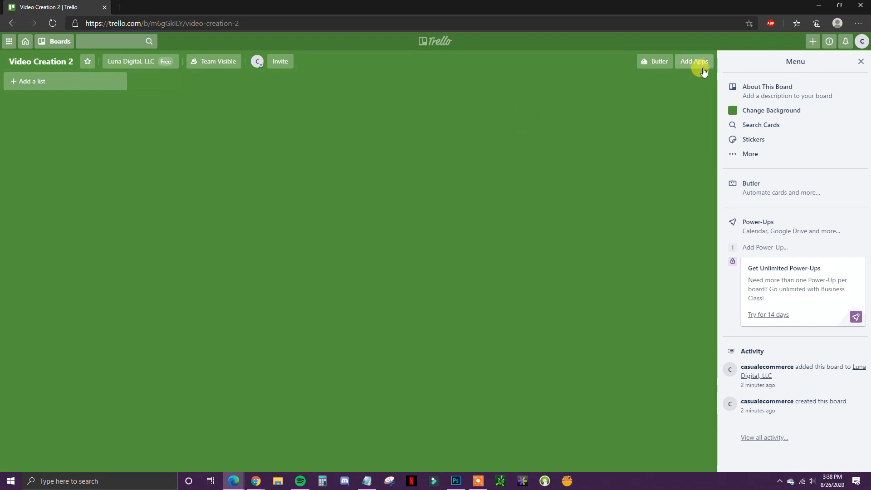
pyautogui.click(654, 62)
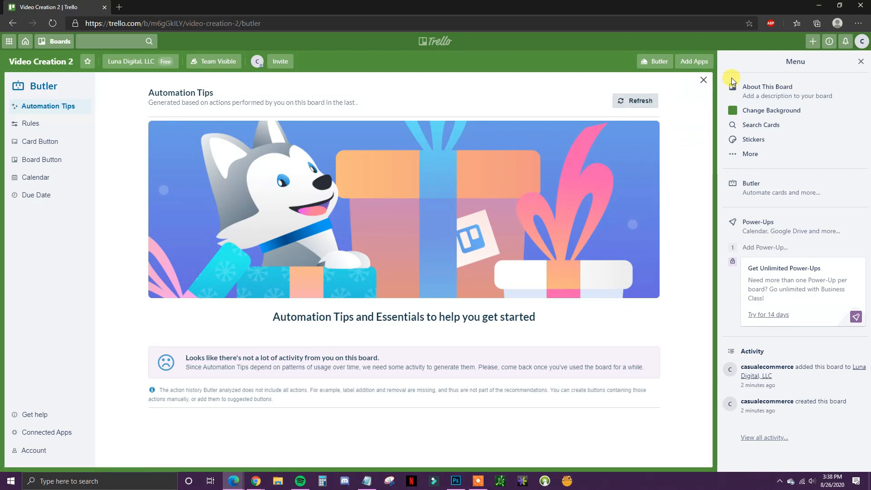
pyautogui.click(703, 82)
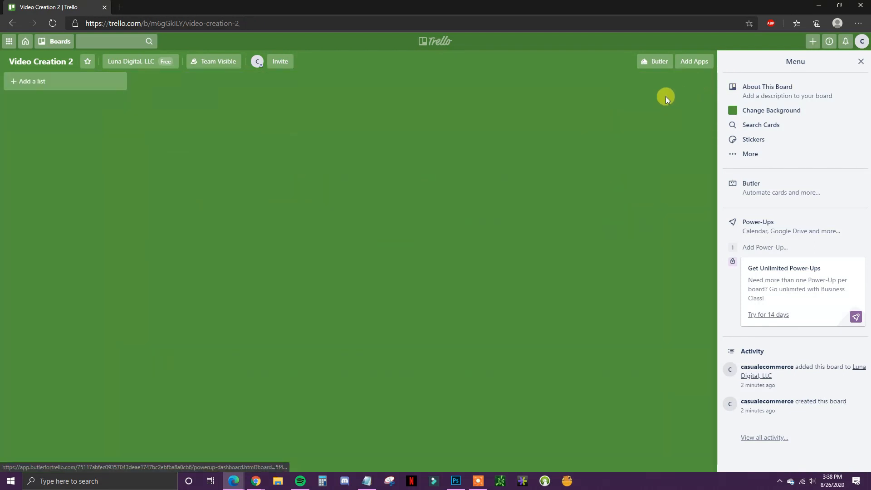
# - Save the board description "This board covers the video creation process" and return to the board's main options
pyautogui.click(774, 94)
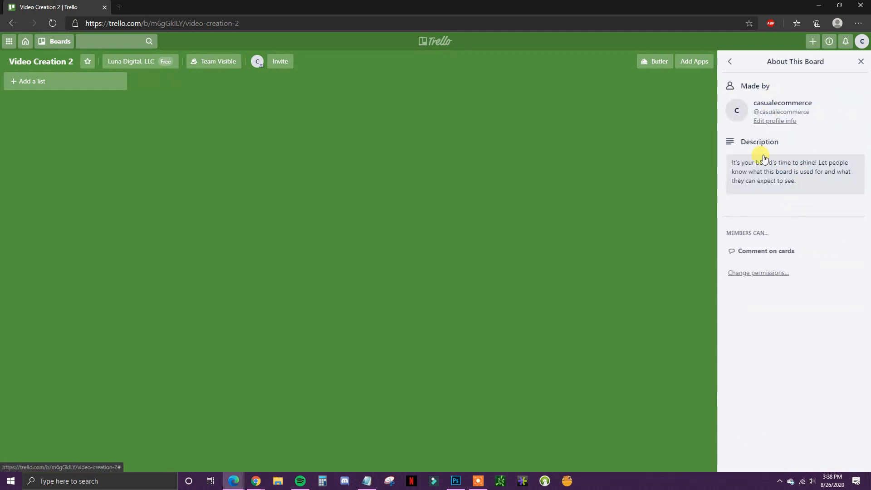
pyautogui.click(768, 178)
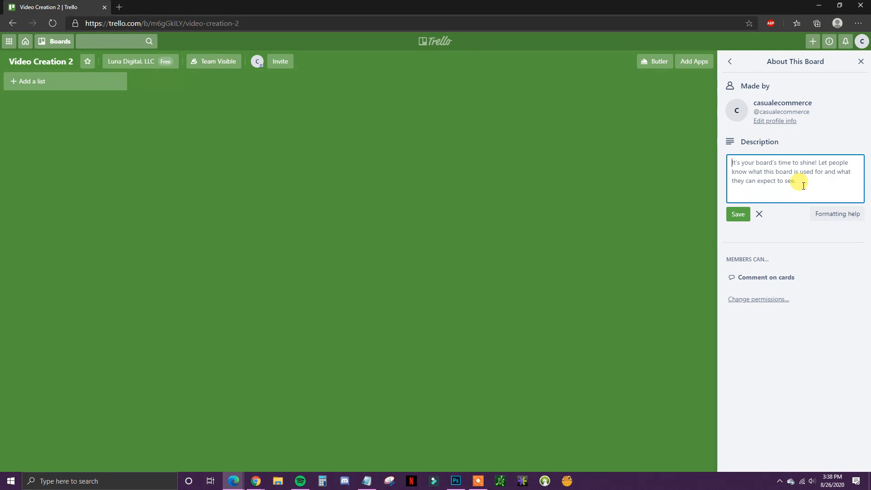
pyautogui.write('T')
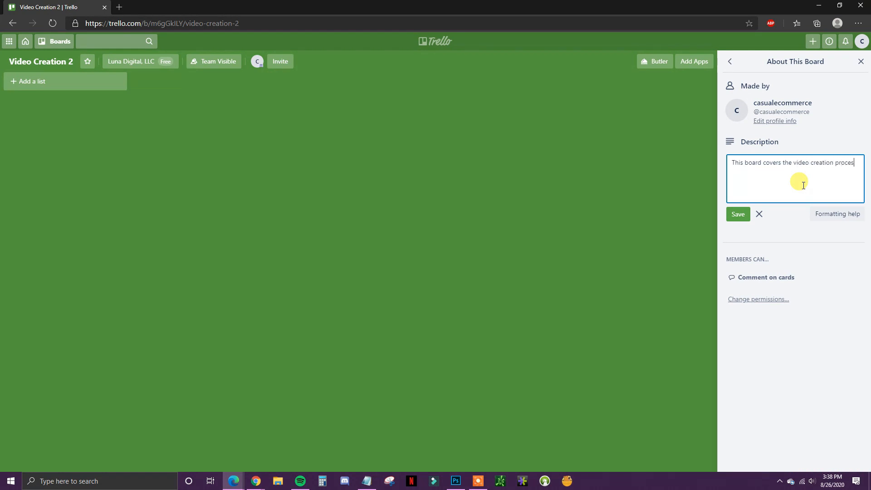
pyautogui.click(735, 215)
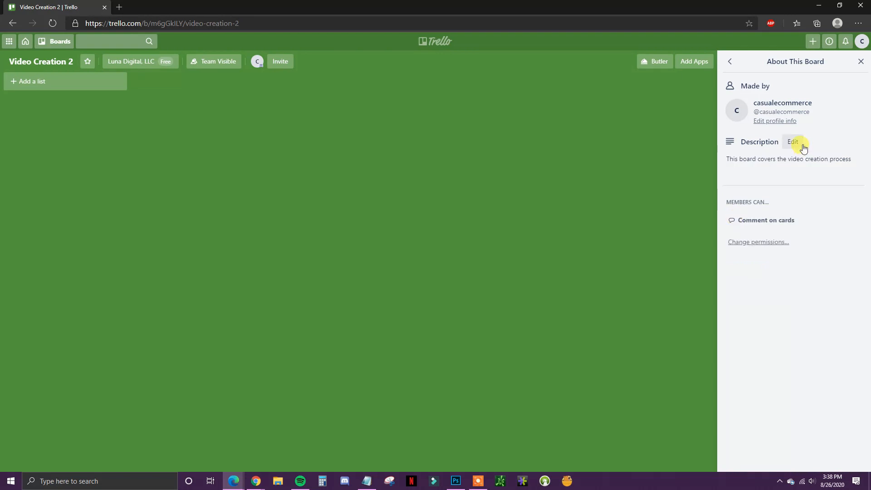
pyautogui.click(729, 64)
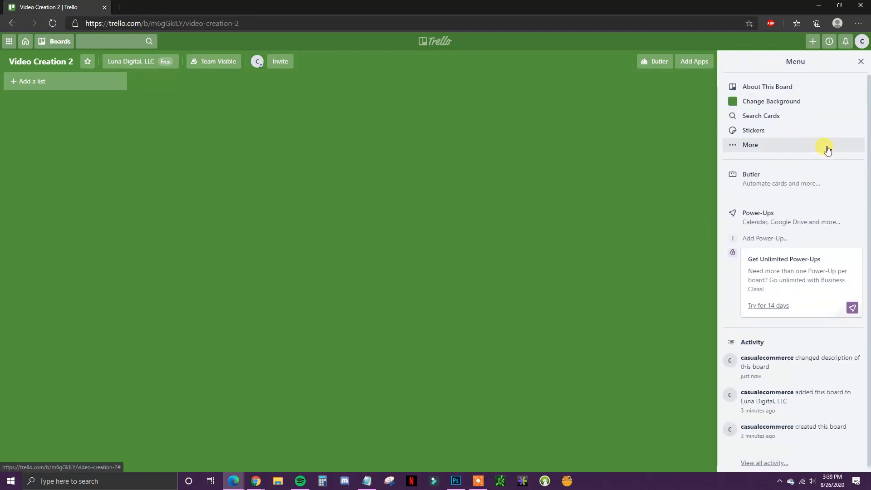
# - Try the blue jellyfish photo and the purple dusk sky photo as the board background
pyautogui.click(779, 103)
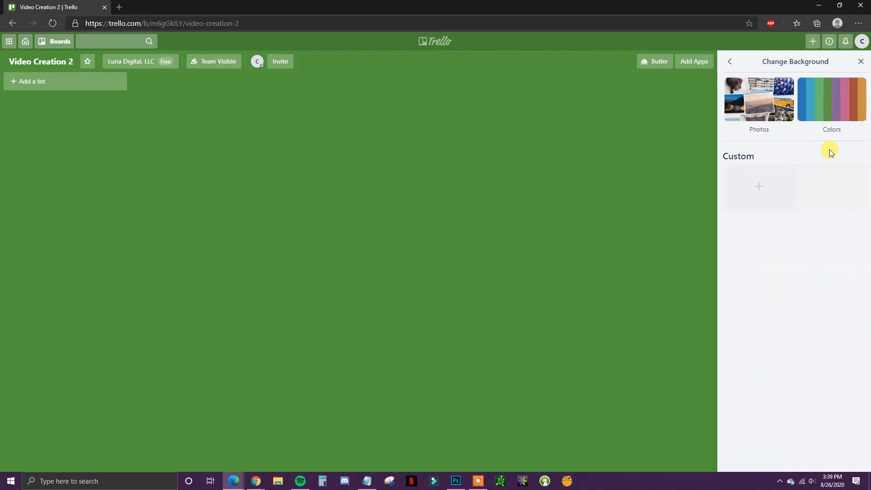
pyautogui.click(780, 122)
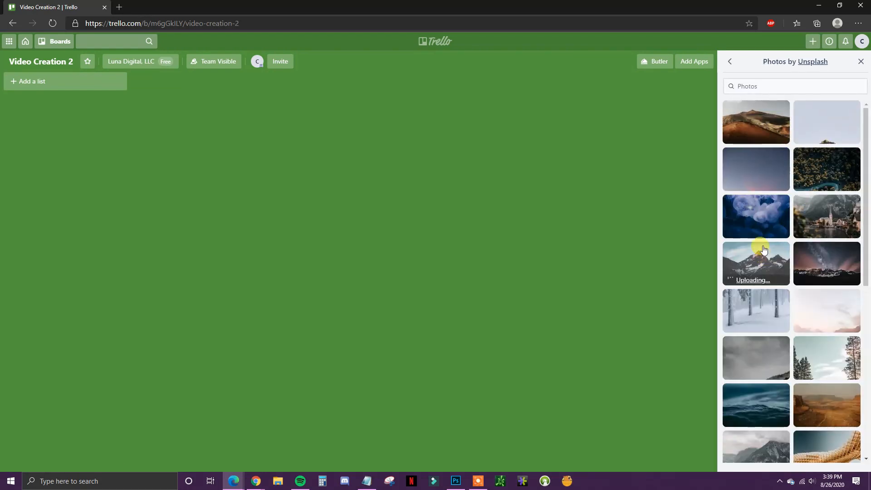
pyautogui.click(758, 212)
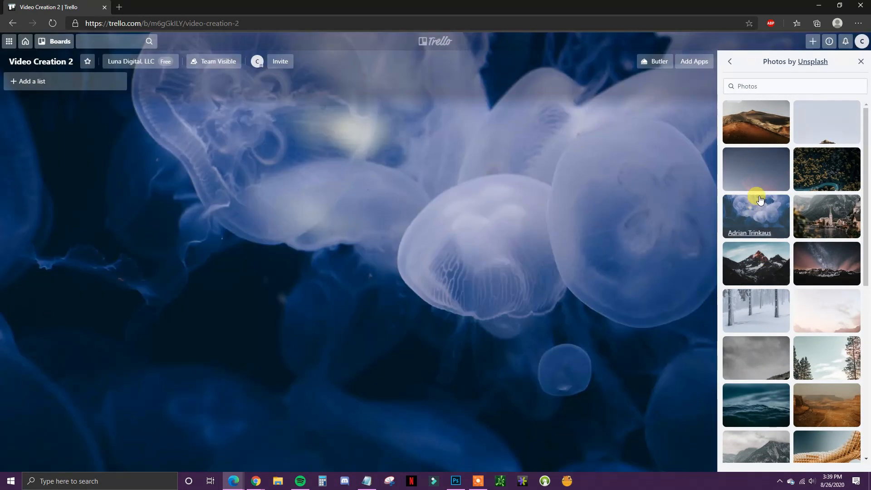
pyautogui.click(761, 163)
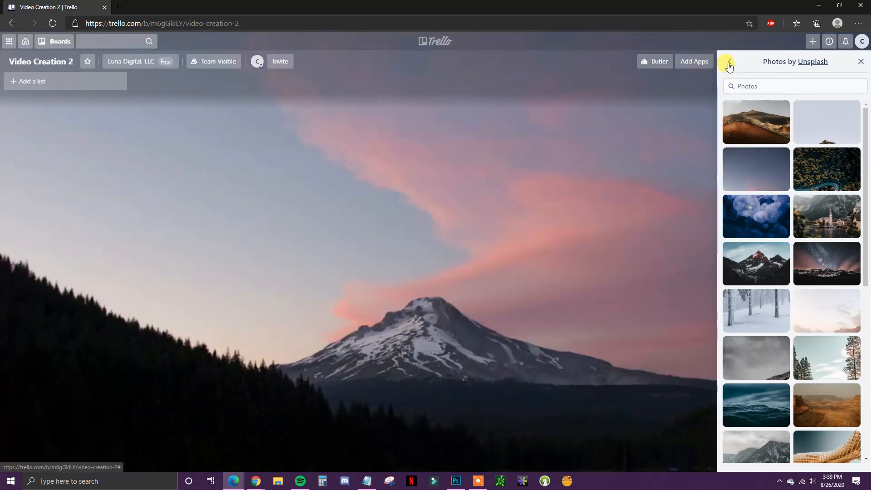
# - Set the board background to the solid dark green color and return to the board's main options
pyautogui.click(729, 62)
pyautogui.click(817, 100)
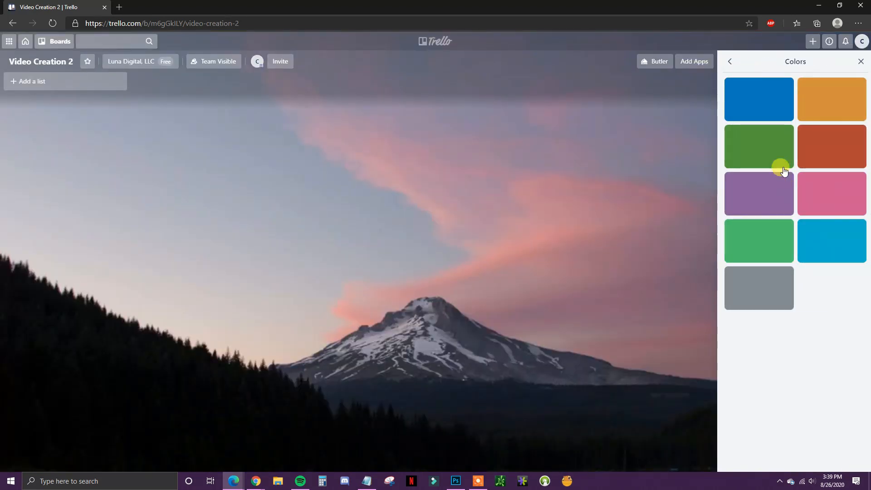
pyautogui.click(768, 146)
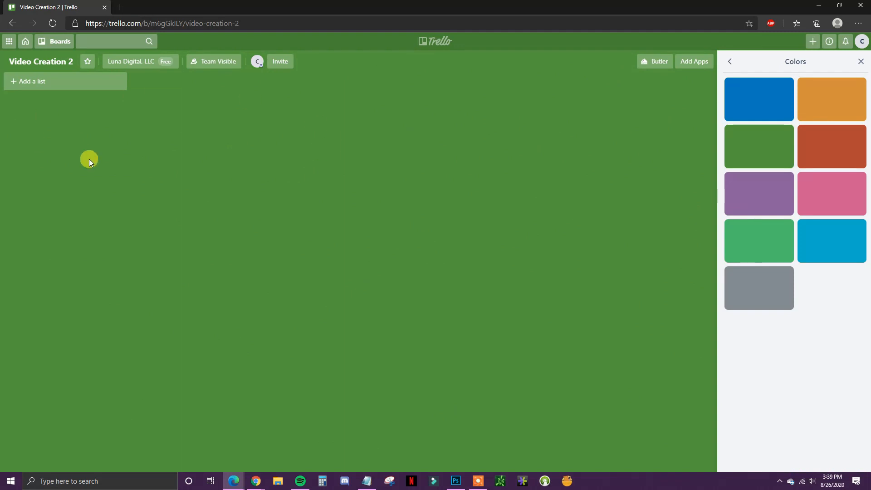
pyautogui.click(729, 62)
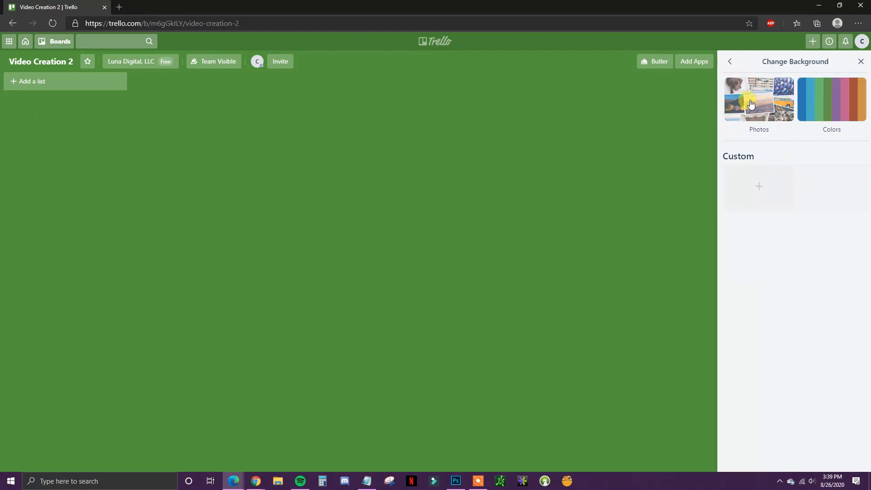
pyautogui.click(730, 61)
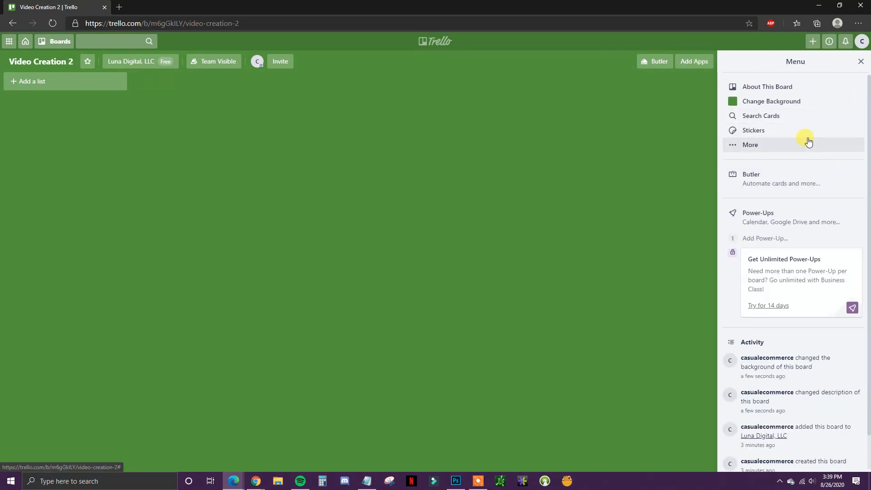
# - Review the board's activity history, the notifications and the account options
pyautogui.scroll(-1, 816, 218)
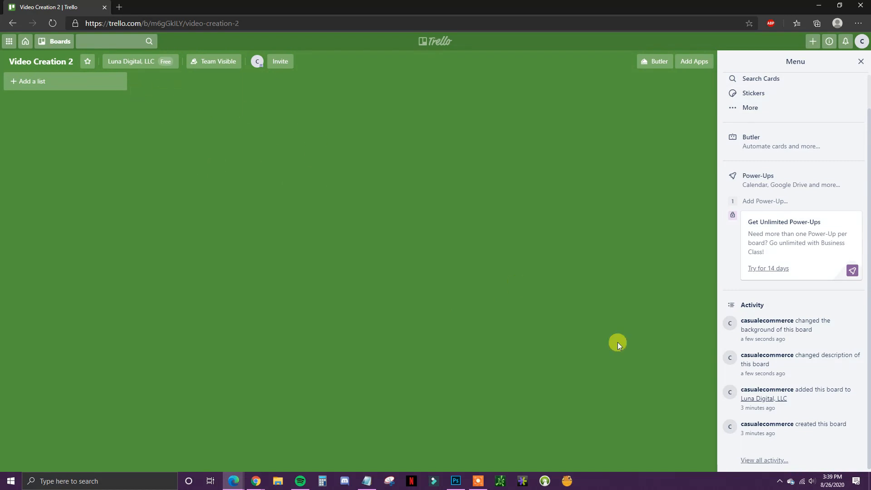
pyautogui.scroll(1, 799, 389)
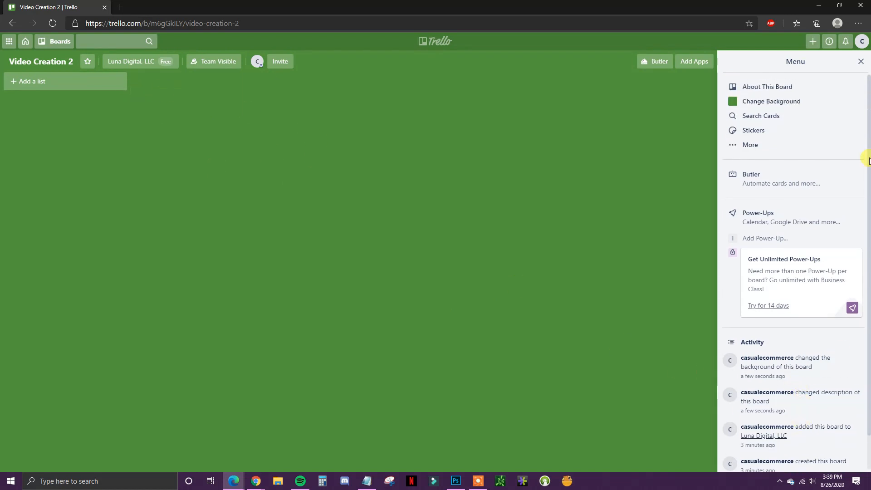
pyautogui.click(844, 43)
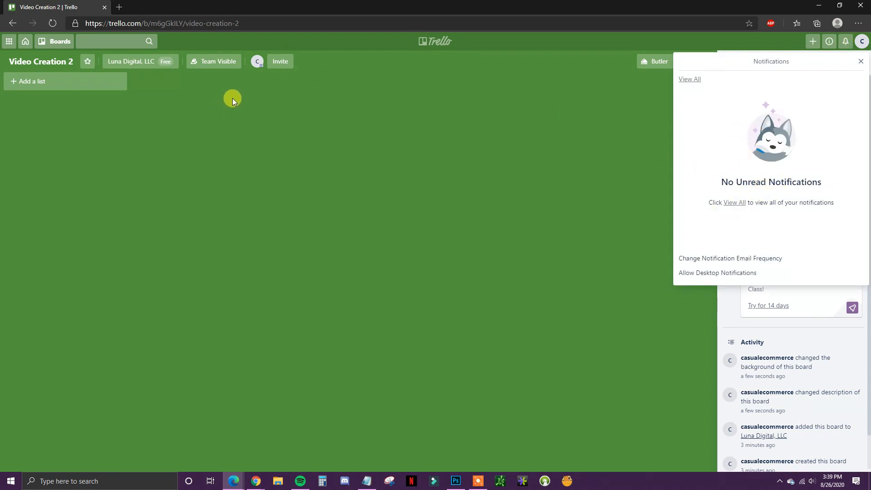
pyautogui.click(860, 61)
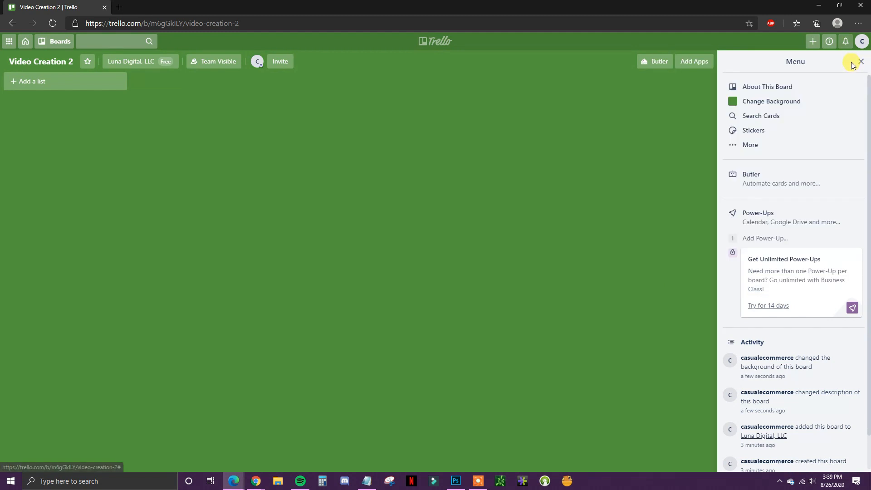
pyautogui.click(861, 41)
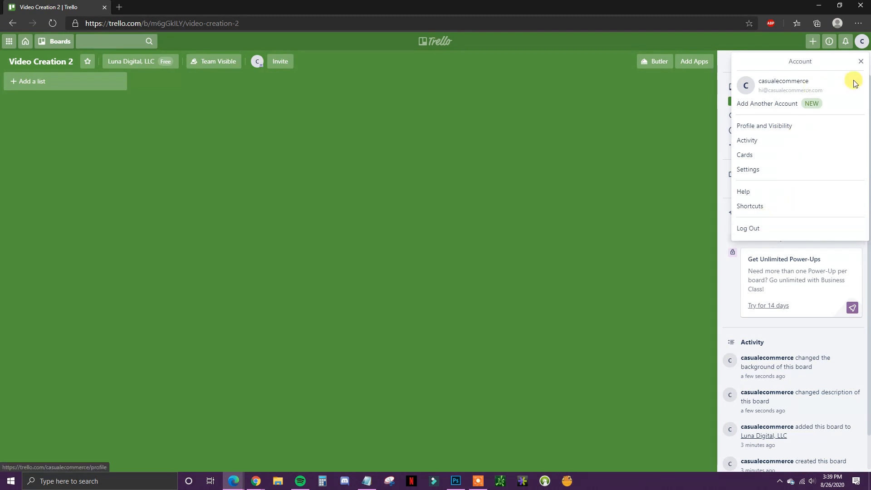
pyautogui.click(861, 63)
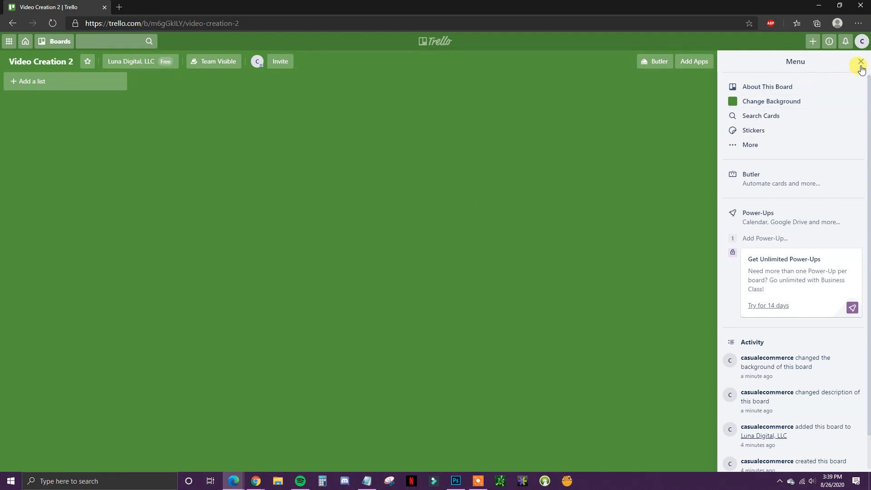
# - Close the board's options and add a first list titled "Video Ideas"
pyautogui.click(860, 62)
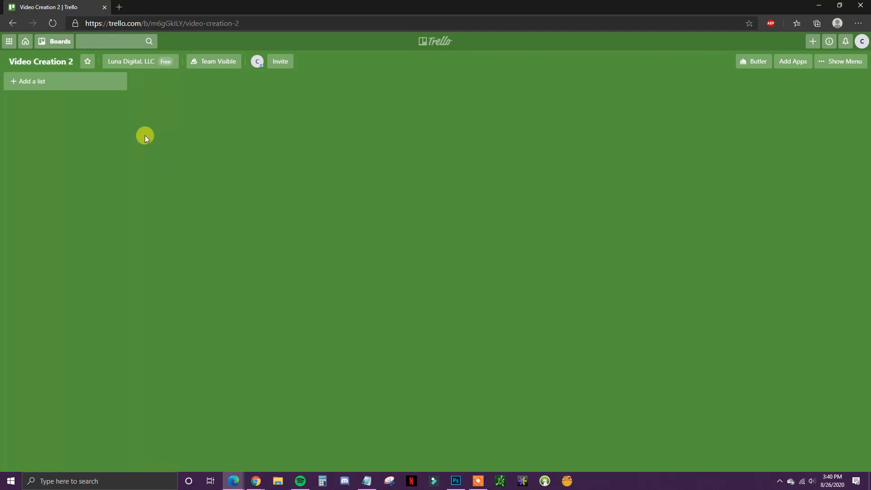
pyautogui.click(72, 84)
pyautogui.click(95, 109)
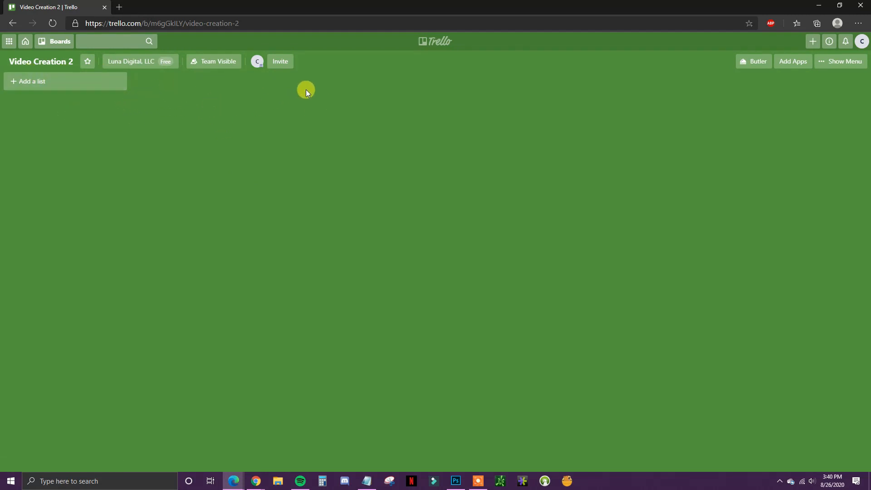
pyautogui.click(63, 82)
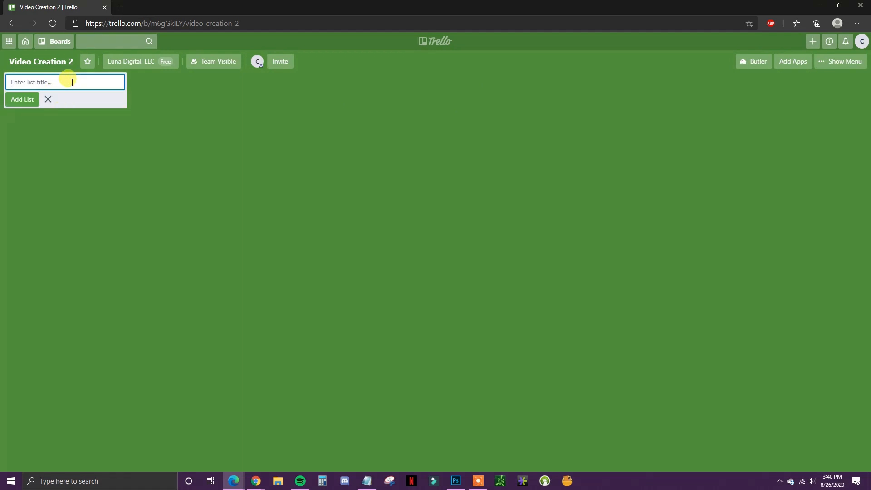
pyautogui.write('Video Ideas')
pyautogui.press('Return')
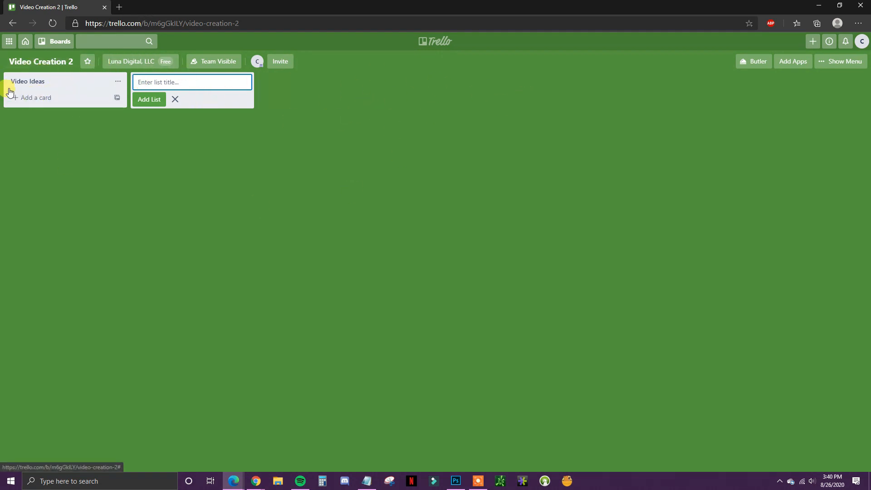
# - Add a card titled "Trello tutorial" to the Video Ideas list
pyautogui.click(50, 101)
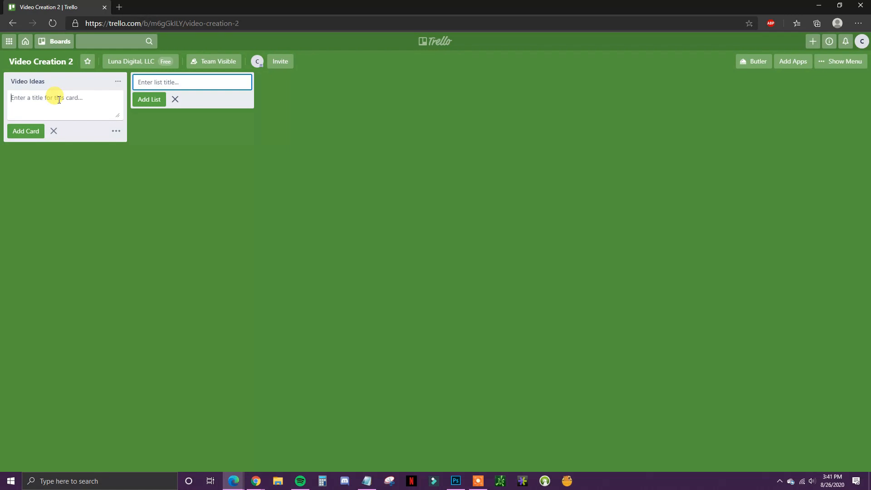
pyautogui.write('Trello tutorial')
pyautogui.press('Return')
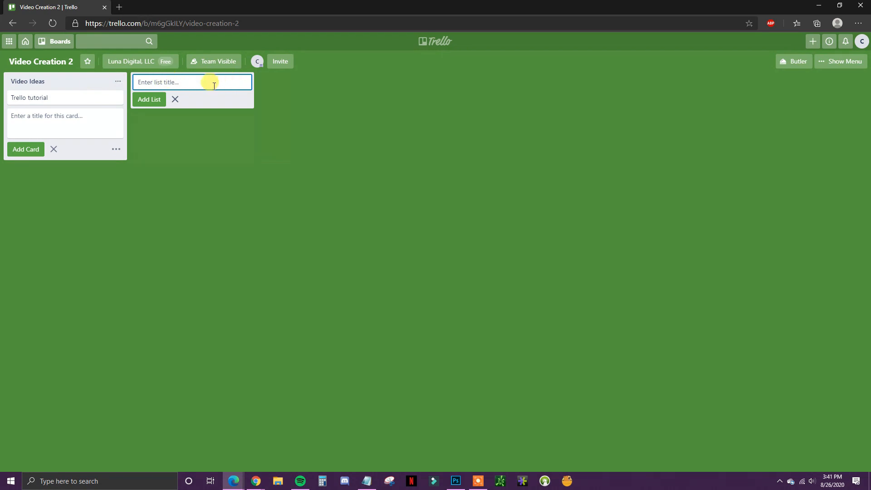
# - Add three more lists titled "Videos In progress", "Completed Videos" and "Thumbnail Created", ending list entry after the last one
pyautogui.write('Videos In progress')
pyautogui.press('Return')
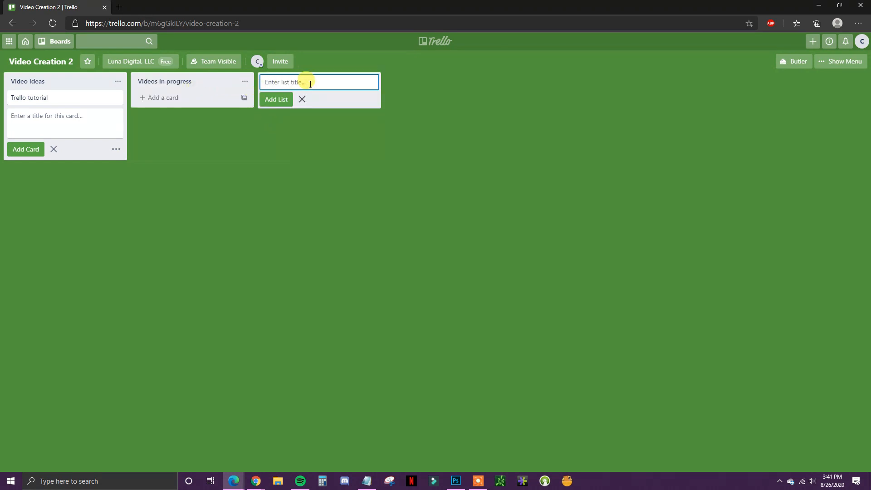
pyautogui.write('Completed Videos')
pyautogui.press('Return')
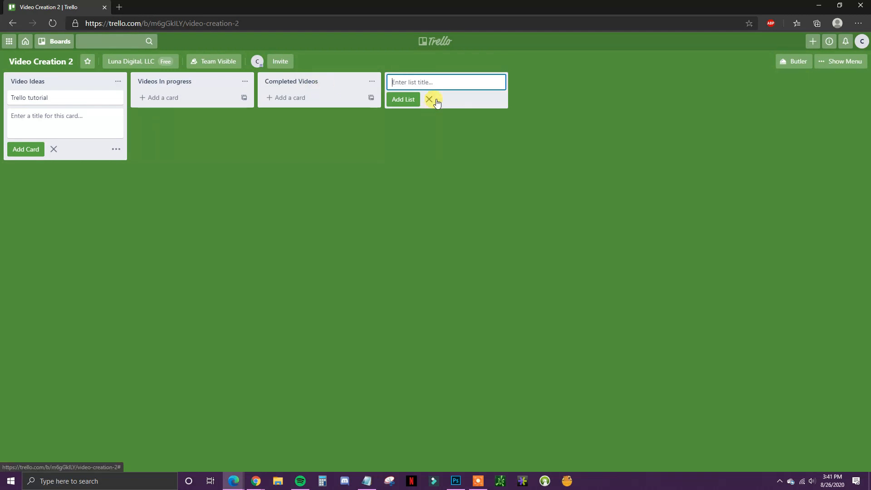
pyautogui.write('Thumbnail Created')
pyautogui.press('Return')
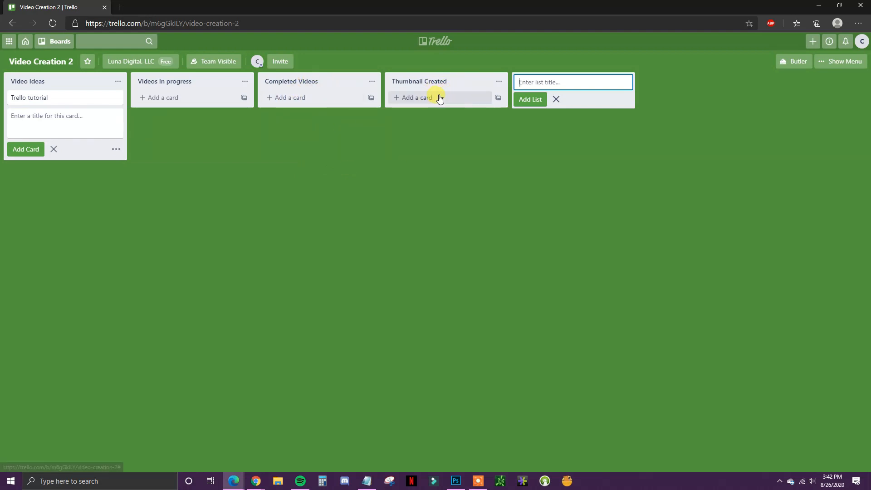
pyautogui.click(556, 99)
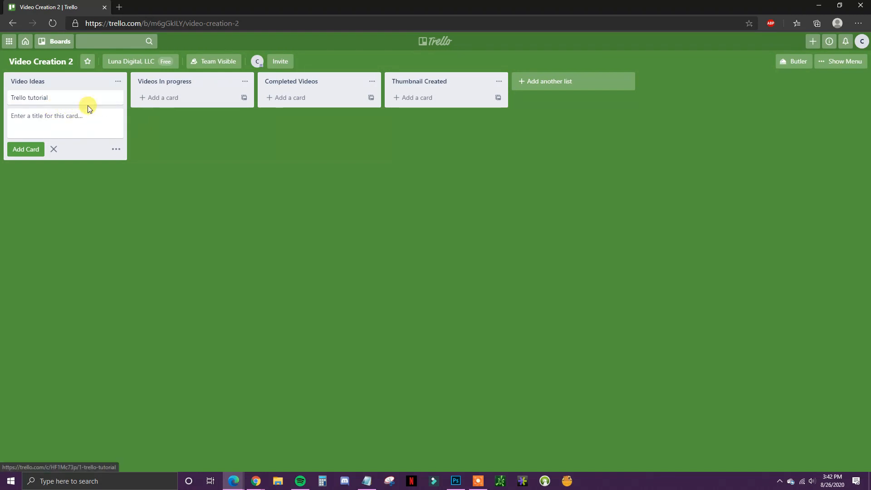
# - Save the description "this will be a video showing people how to use trello" on the Trello tutorial card
pyautogui.click(62, 99)
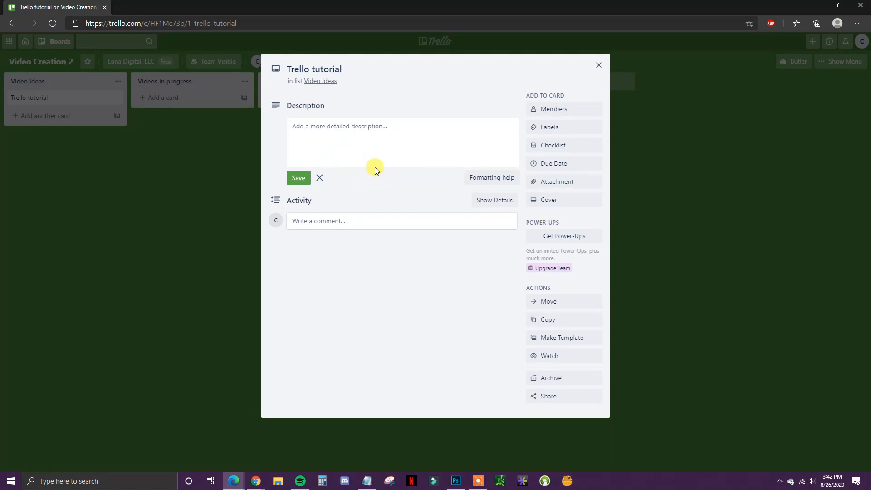
pyautogui.click(361, 134)
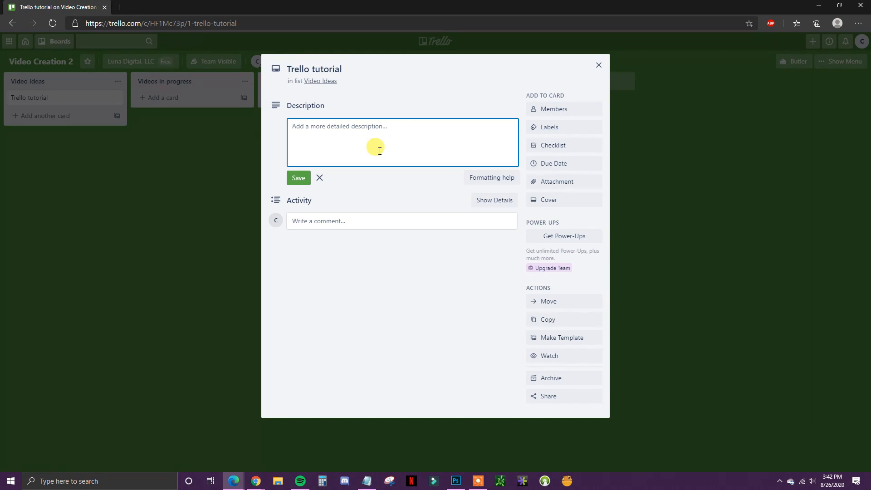
pyautogui.write('thi')
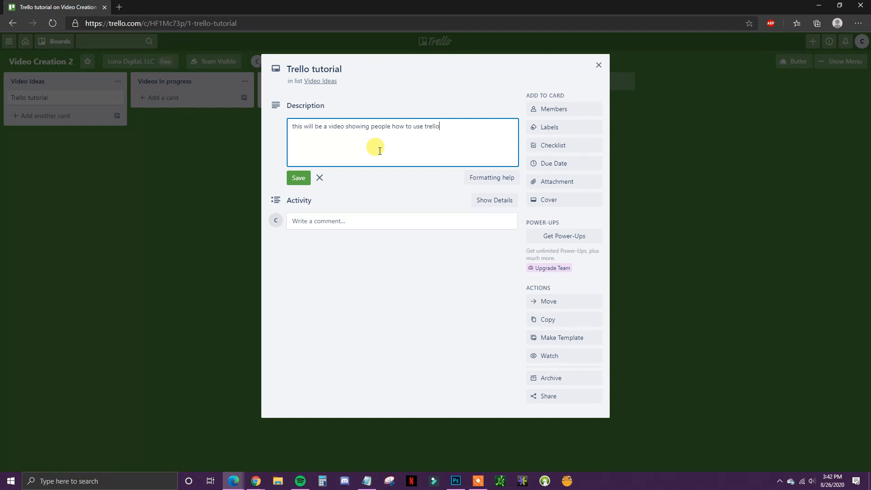
pyautogui.click(298, 178)
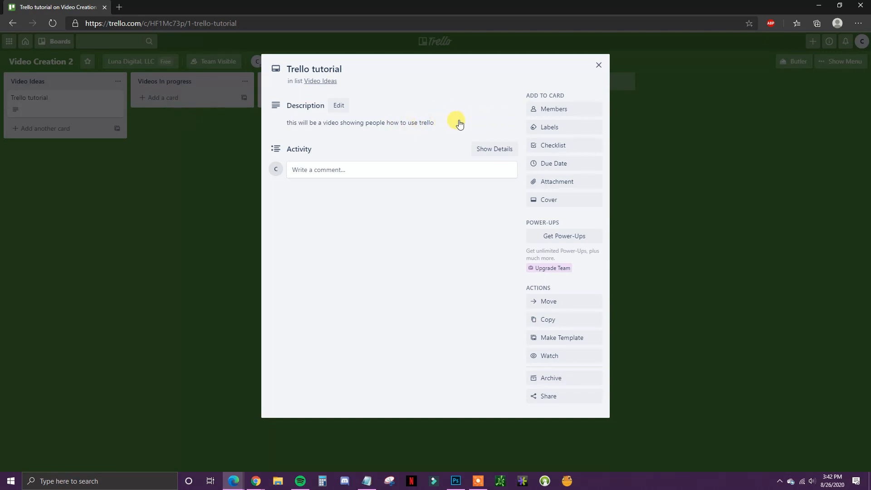
# - Review the member and label choices available for the Trello tutorial card
pyautogui.click(563, 113)
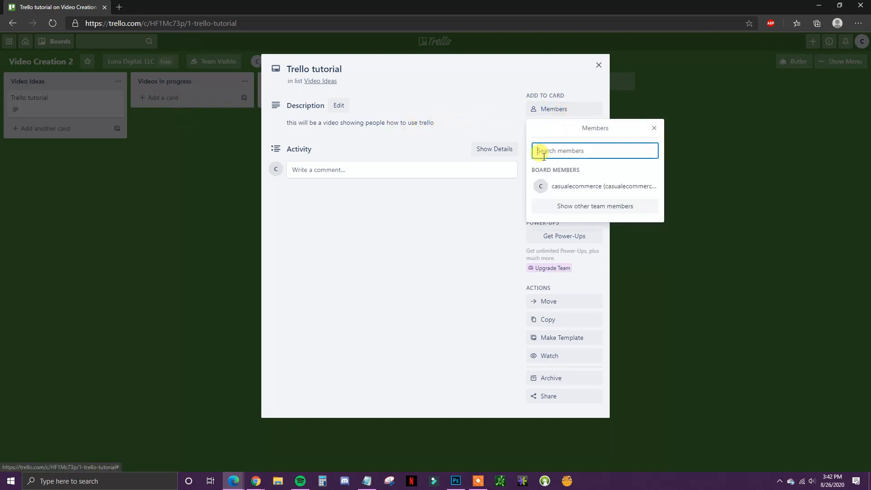
pyautogui.click(653, 128)
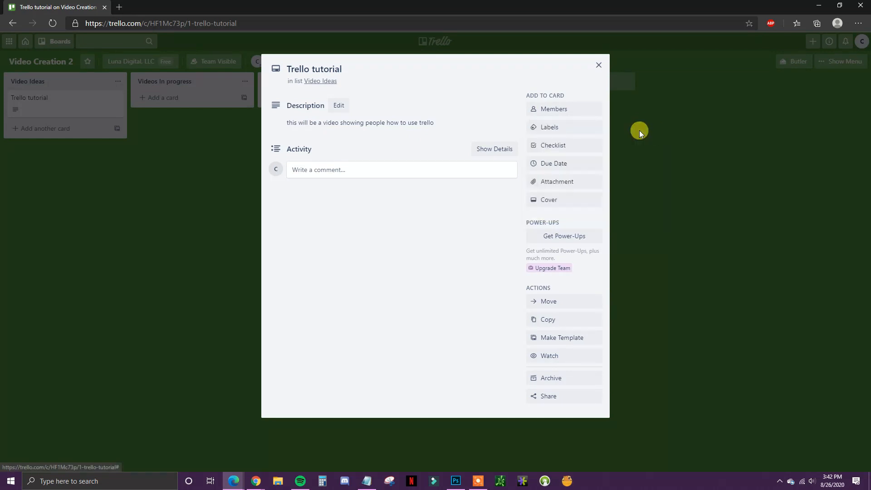
pyautogui.click(551, 134)
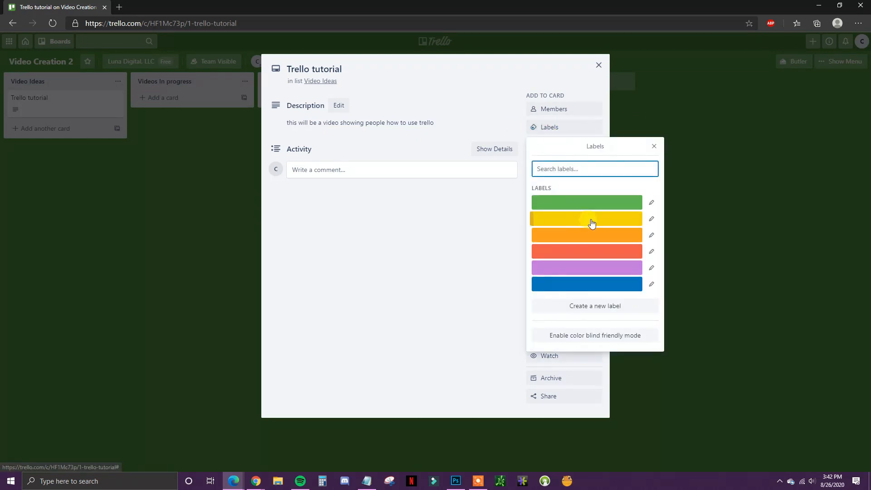
pyautogui.click(479, 133)
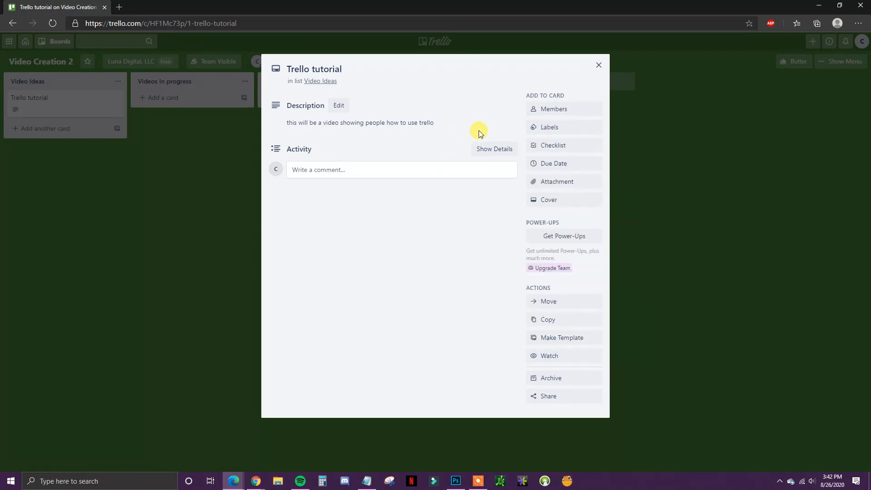
# - Name the red label "High Priority", apply it to the Trello tutorial card and close the card
pyautogui.click(552, 131)
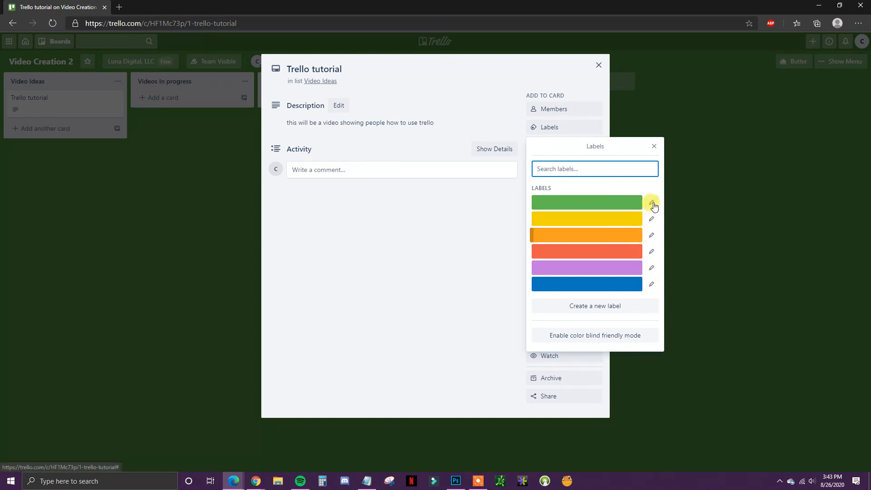
pyautogui.click(652, 251)
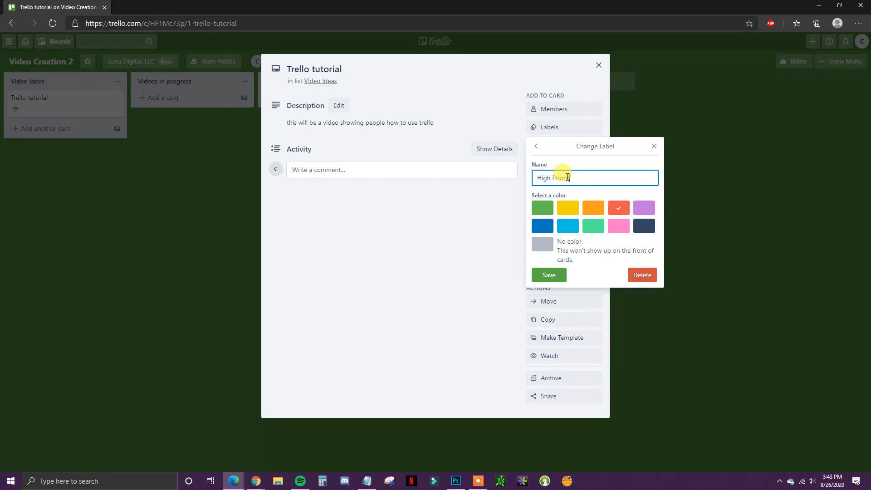
pyautogui.click(548, 275)
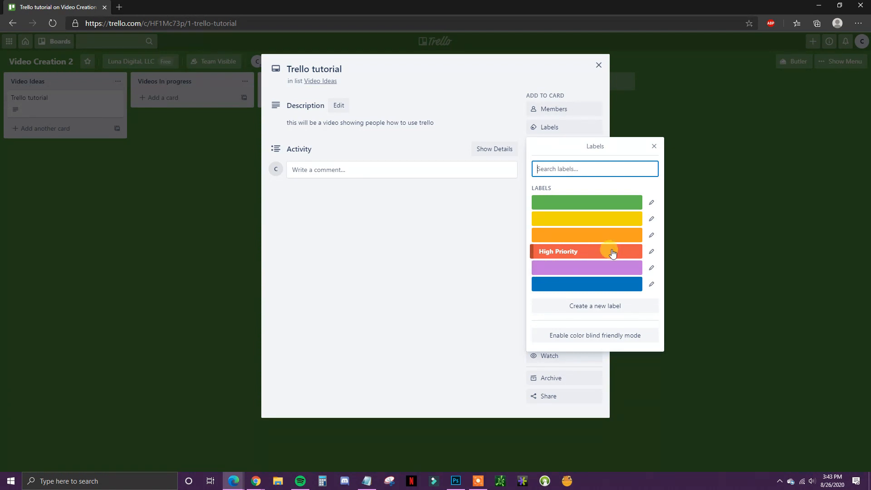
pyautogui.click(612, 253)
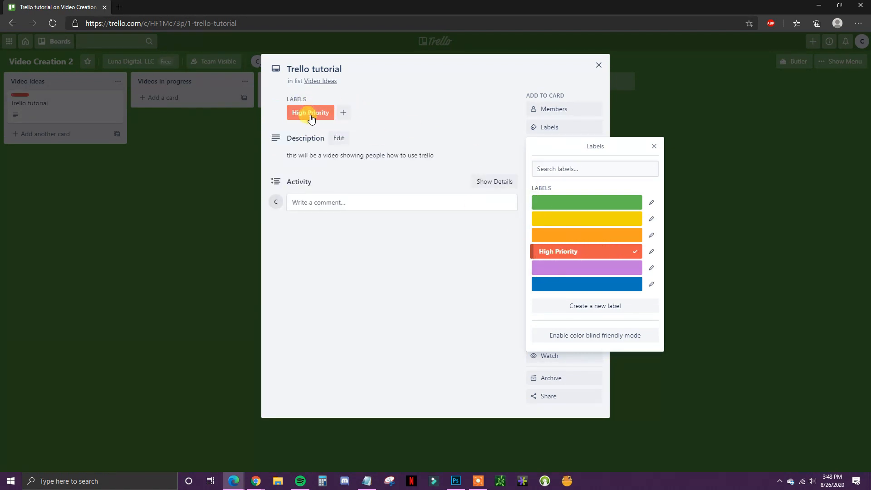
pyautogui.click(653, 146)
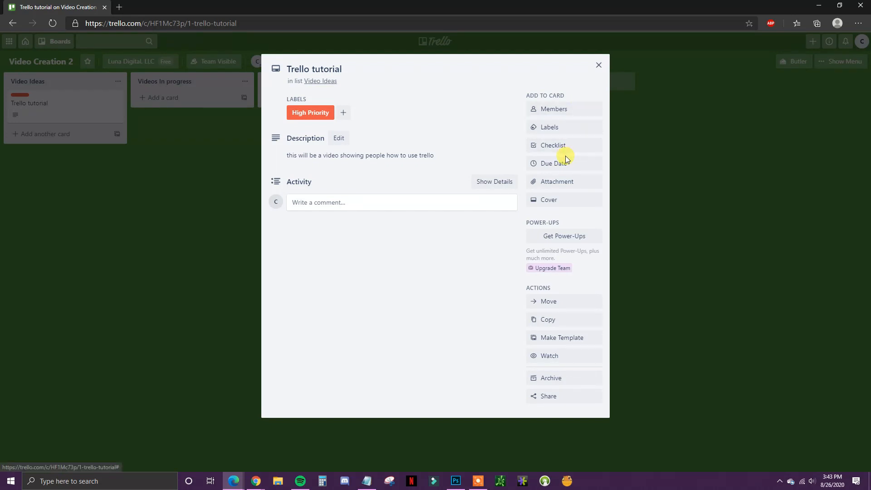
pyautogui.click(598, 65)
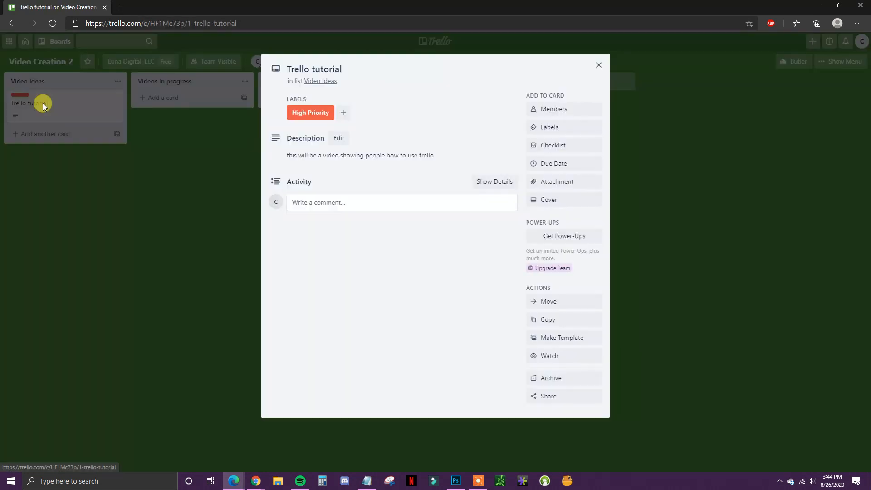
# - Move the Trello tutorial card from Video Ideas to the Videos In progress list
pyautogui.click(42, 103)
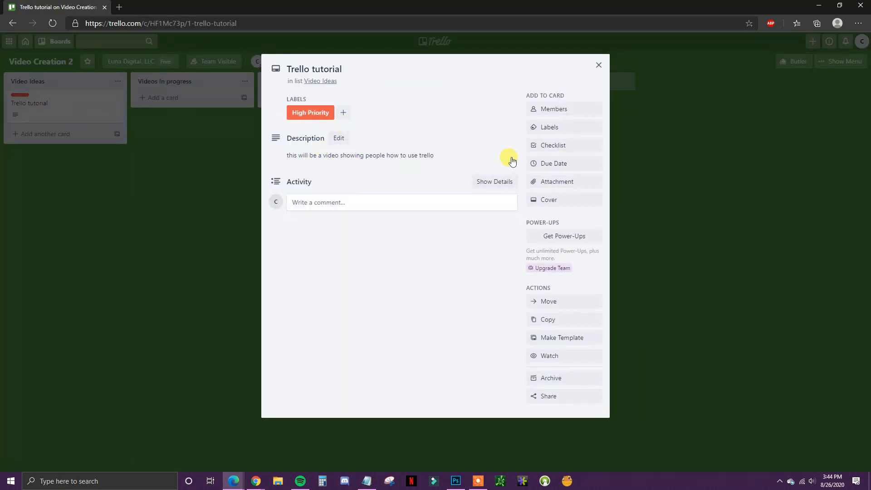
pyautogui.click(598, 65)
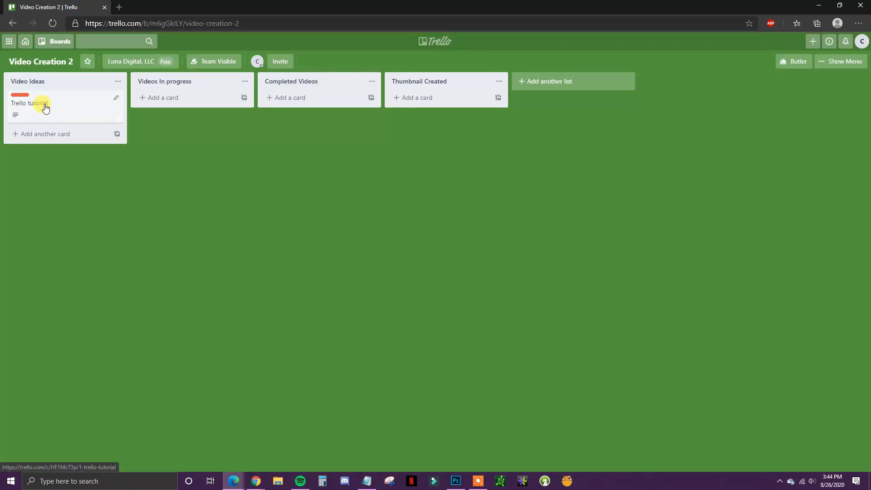
pyautogui.moveTo(45, 107); pyautogui.dragTo(181, 110)
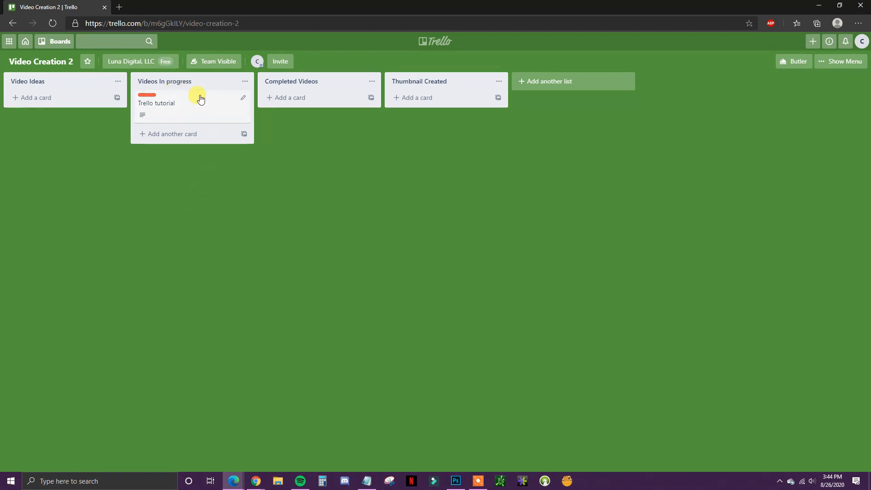
# - Set the Trello tutorial card's due date to 8/31/2020 with a reminder 1 Day Before
pyautogui.click(210, 109)
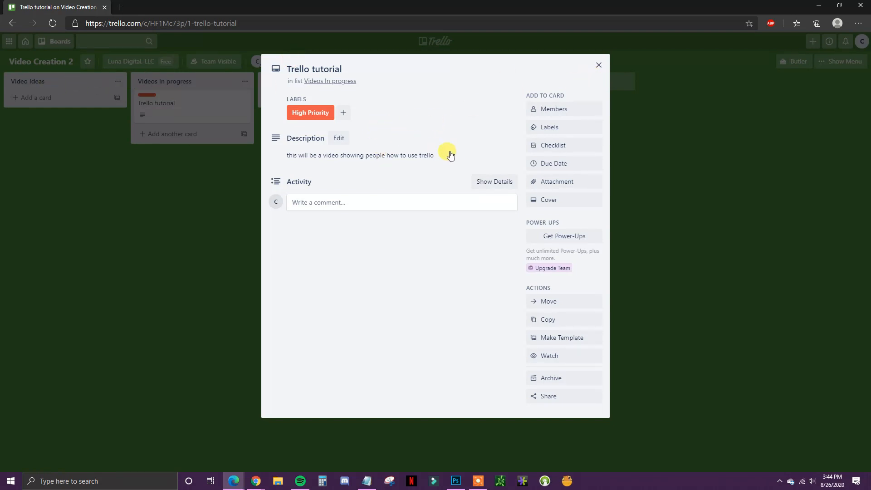
pyautogui.click(565, 164)
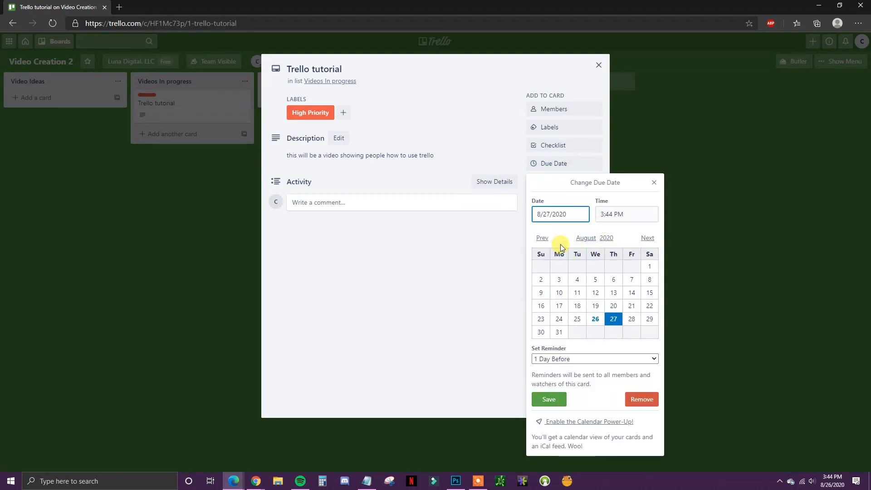
pyautogui.click(560, 334)
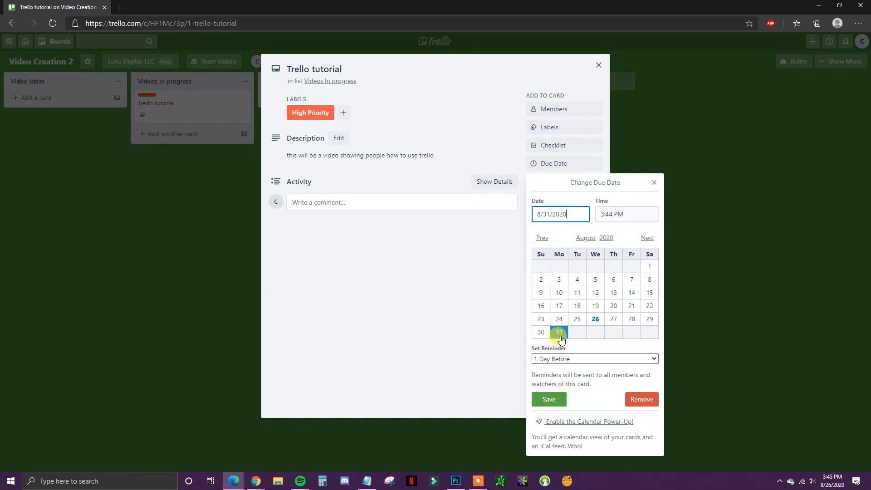
pyautogui.click(569, 360)
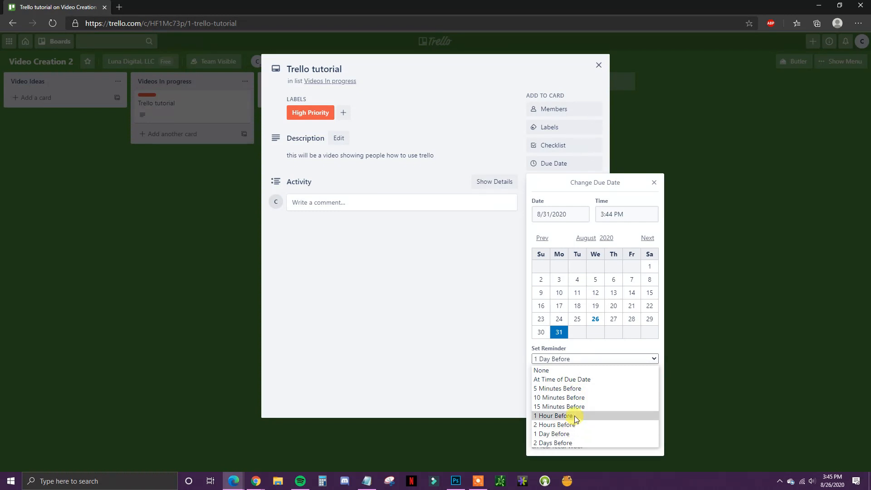
pyautogui.click(572, 434)
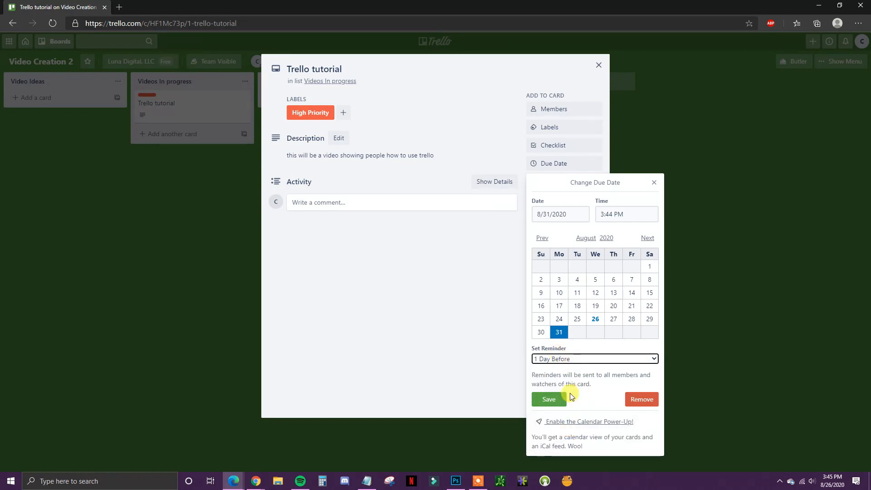
pyautogui.click(552, 396)
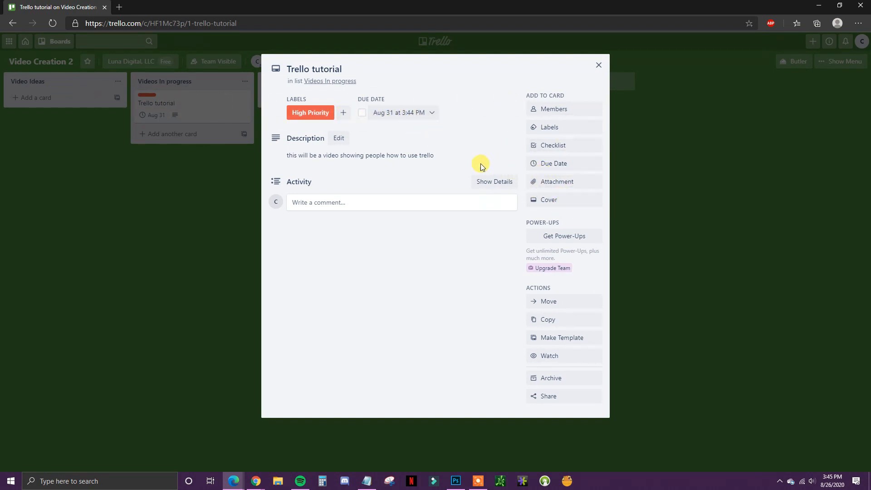
# - Add a checklist to the Trello tutorial card with the items Video Created, Video Edited, Thumbnail Created and Video Uploaded
pyautogui.click(574, 149)
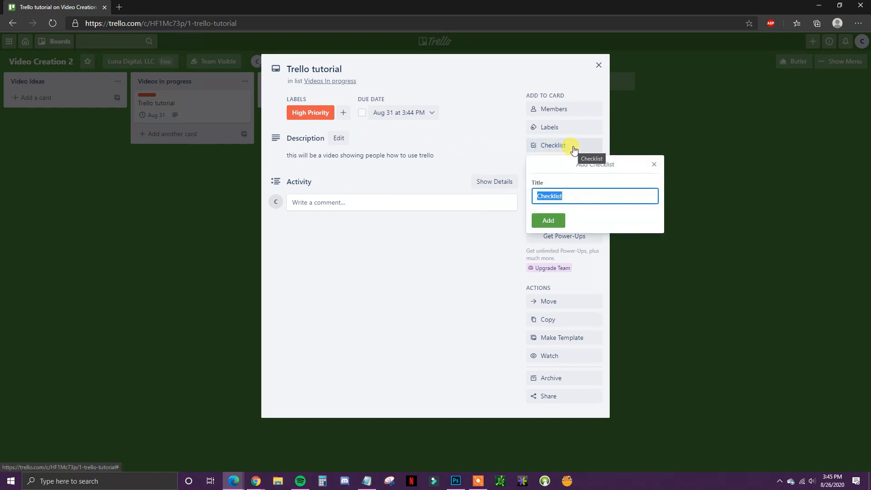
pyautogui.click(580, 194)
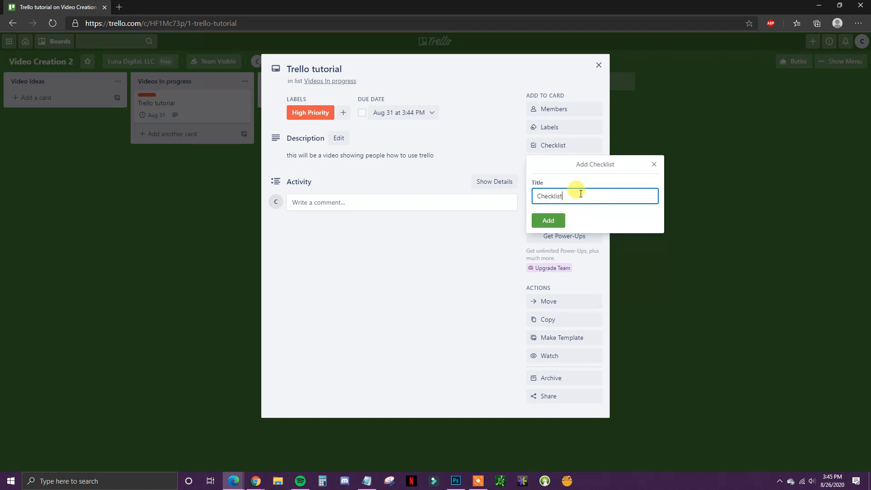
pyautogui.click(547, 221)
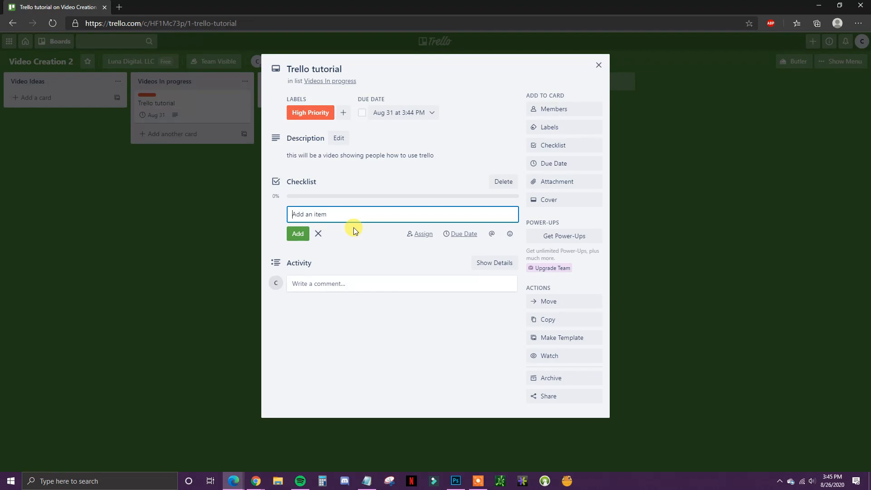
pyautogui.write('Video Created')
pyautogui.press('Return')
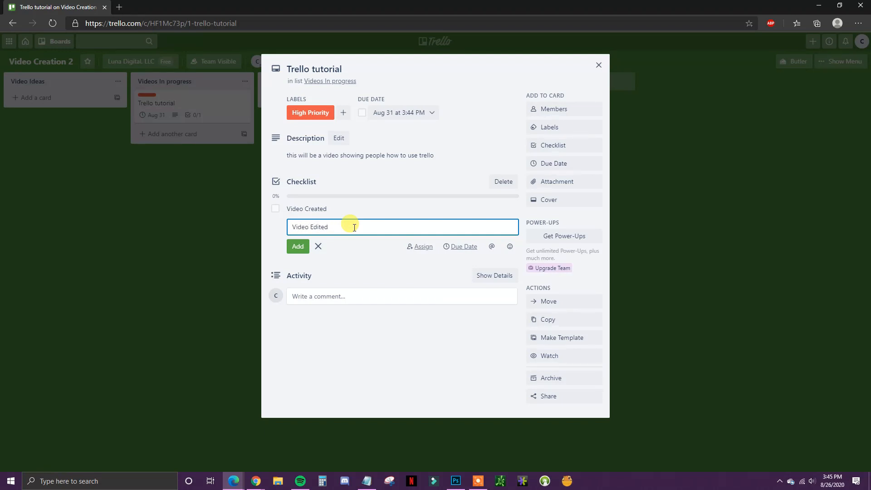
pyautogui.press('Return')
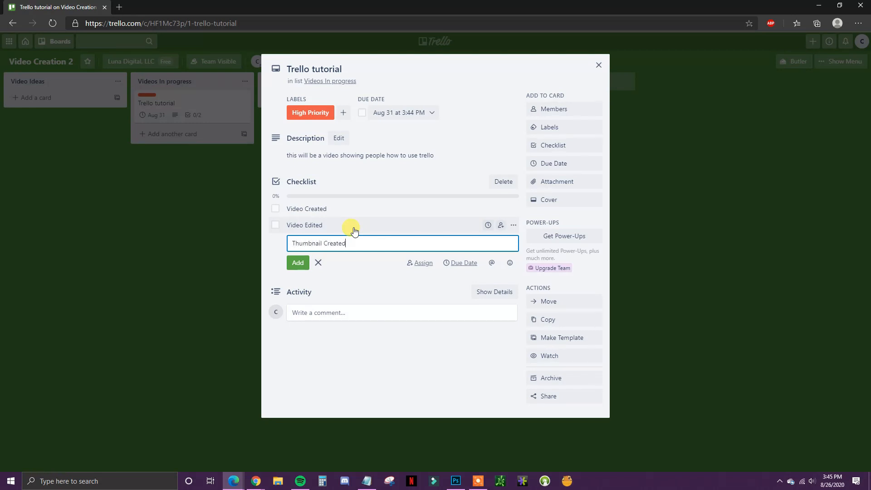
pyautogui.press('Return')
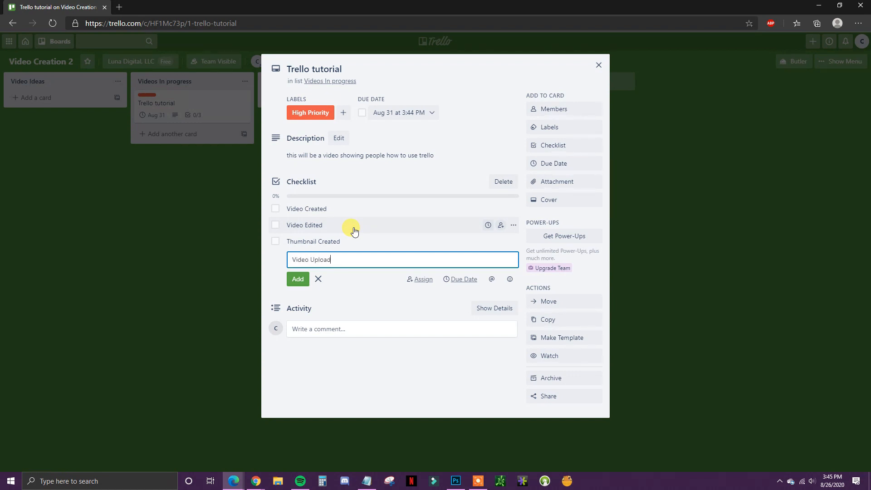
pyautogui.press('Return')
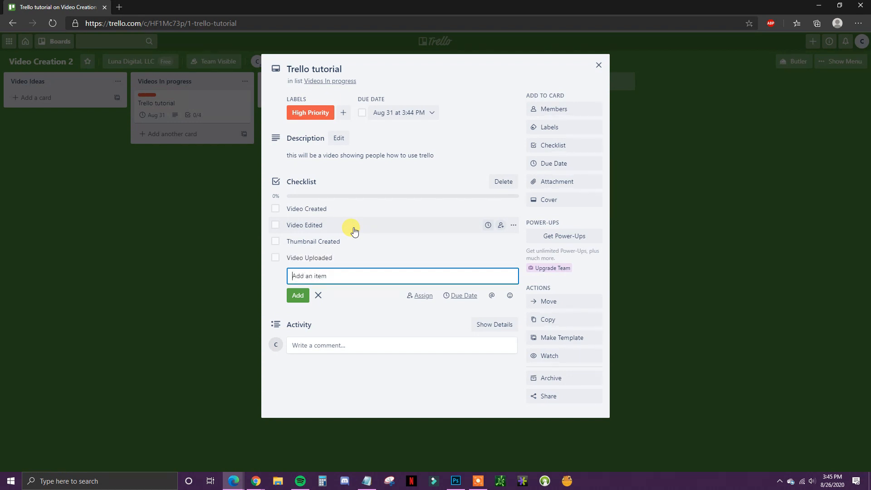
pyautogui.click(318, 296)
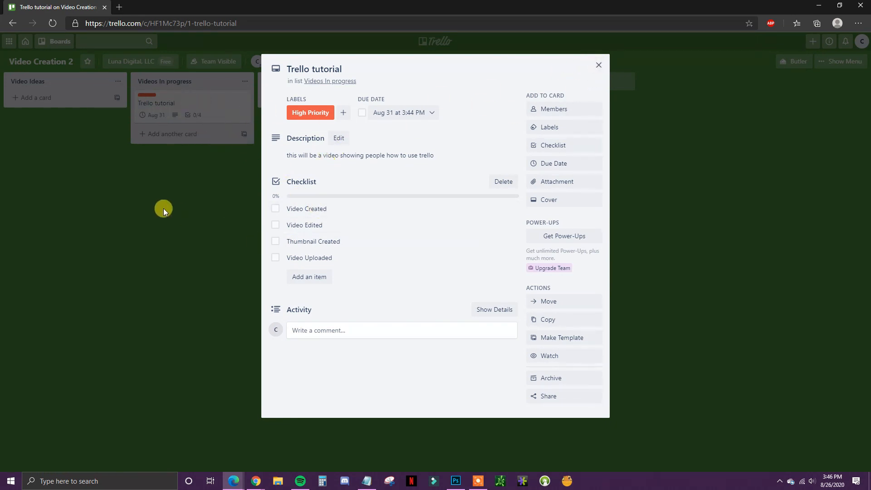
# - Mark the Video Created checklist item as complete and close the Trello tutorial card
pyautogui.click(300, 209)
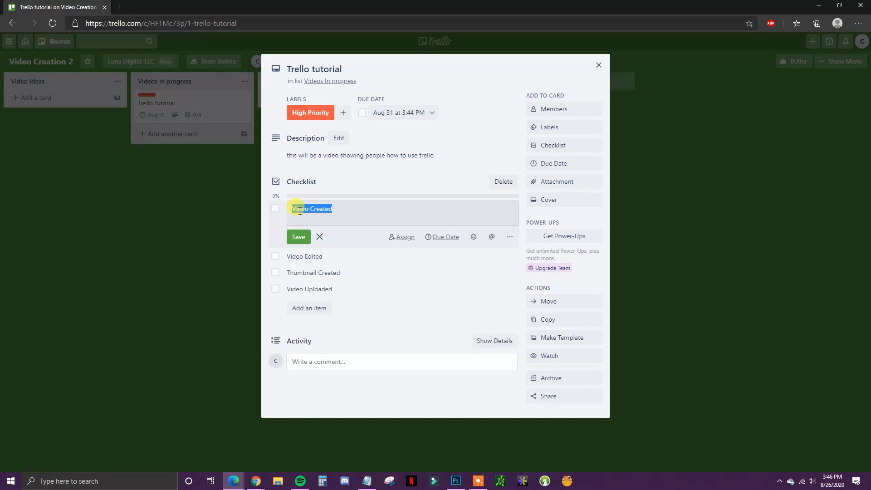
pyautogui.click(298, 236)
pyautogui.click(276, 210)
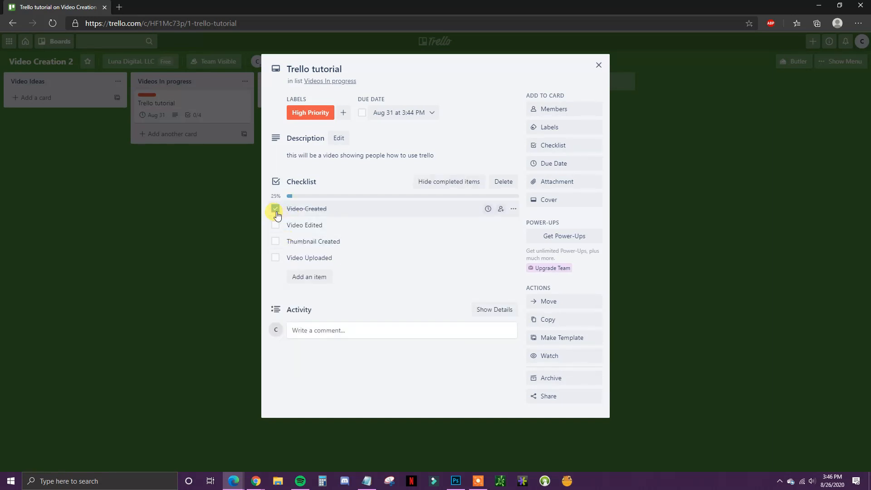
pyautogui.click(599, 65)
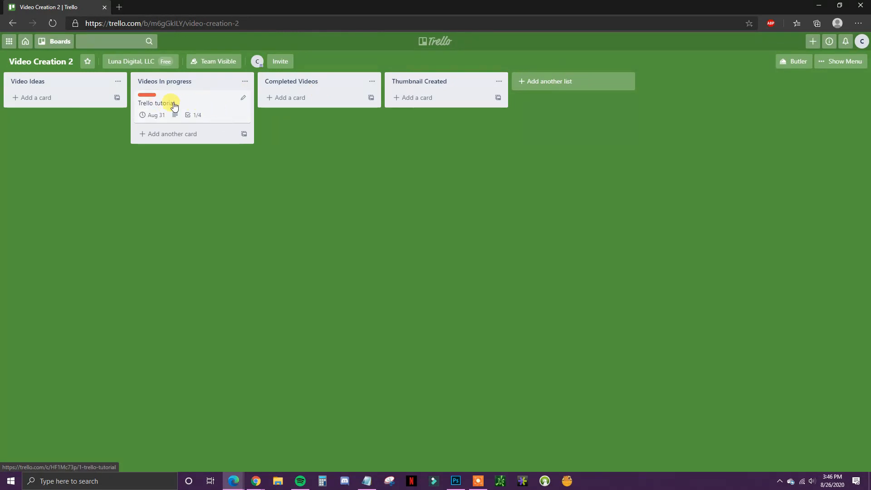
# - Mark Video Edited as complete on the Trello tutorial card and move the card to the Completed Videos list
pyautogui.click(209, 104)
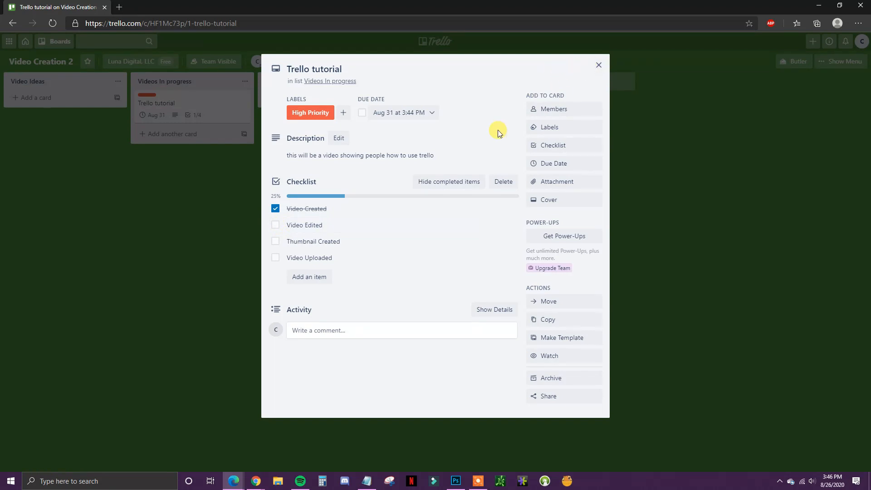
pyautogui.click(275, 225)
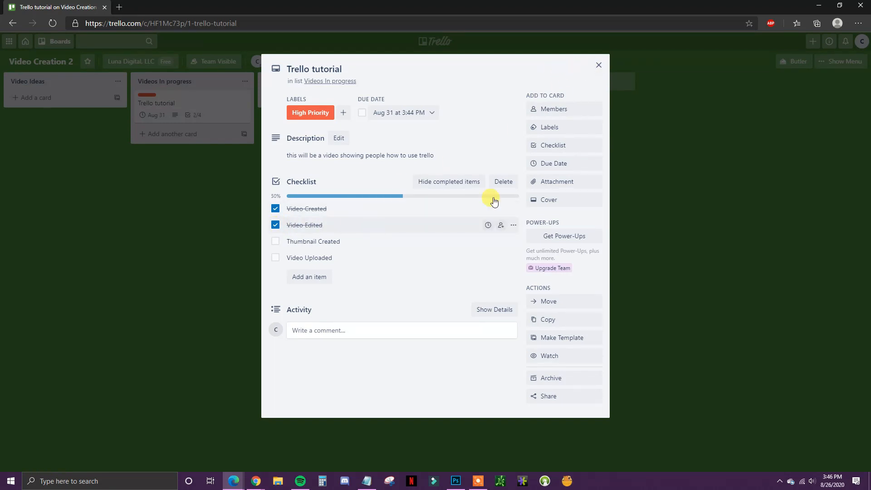
pyautogui.click(598, 65)
pyautogui.moveTo(187, 107); pyautogui.dragTo(344, 111)
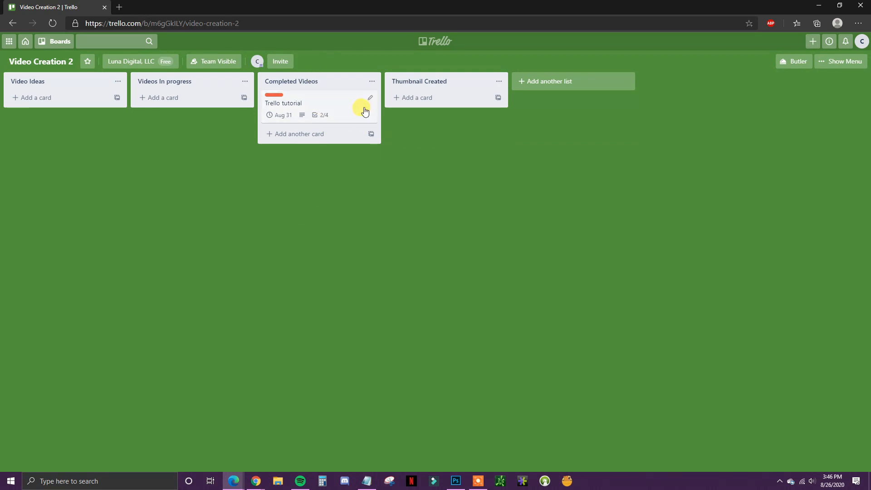
# - Check off Thumbnail Created on the Trello tutorial card and move the card to the Thumbnail Created list
pyautogui.click(336, 105)
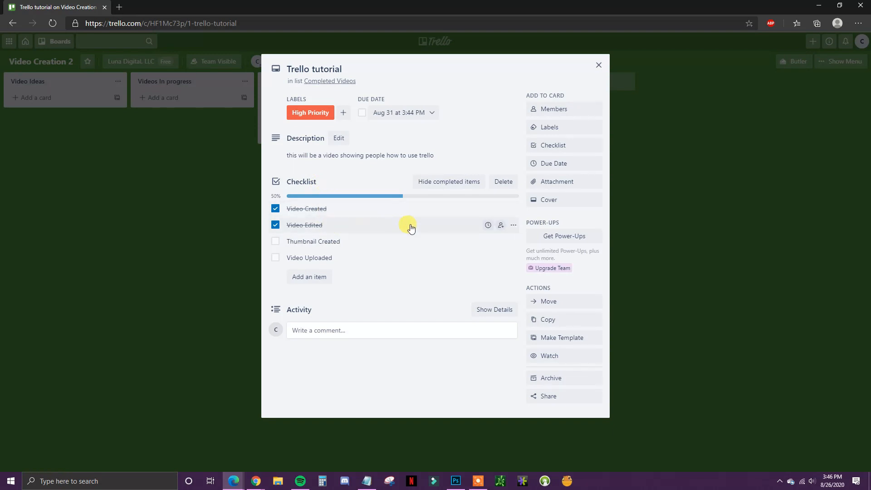
pyautogui.click(277, 242)
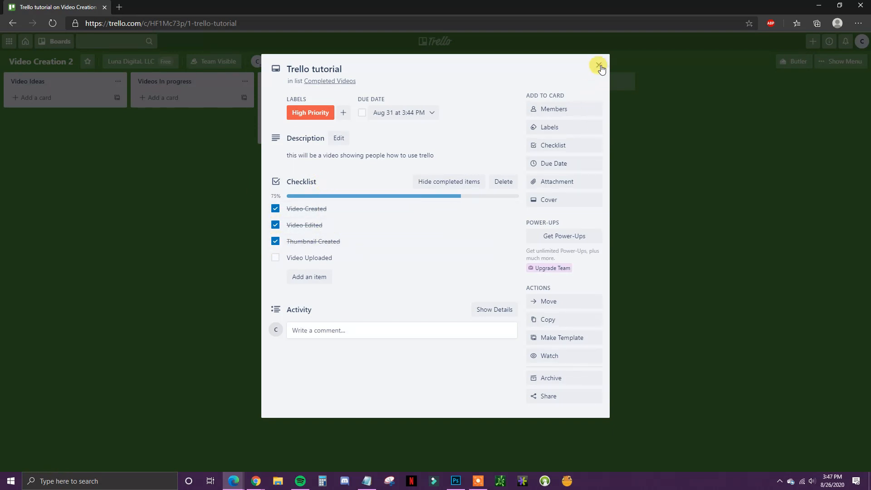
pyautogui.click(598, 66)
pyautogui.moveTo(317, 111); pyautogui.dragTo(458, 109)
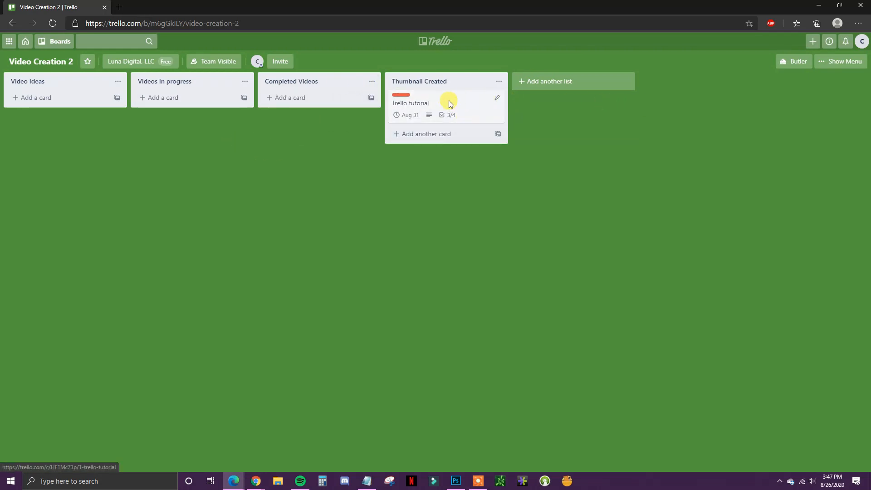
# - Check off the Video Uploaded item on the Trello tutorial card and close the card
pyautogui.click(448, 101)
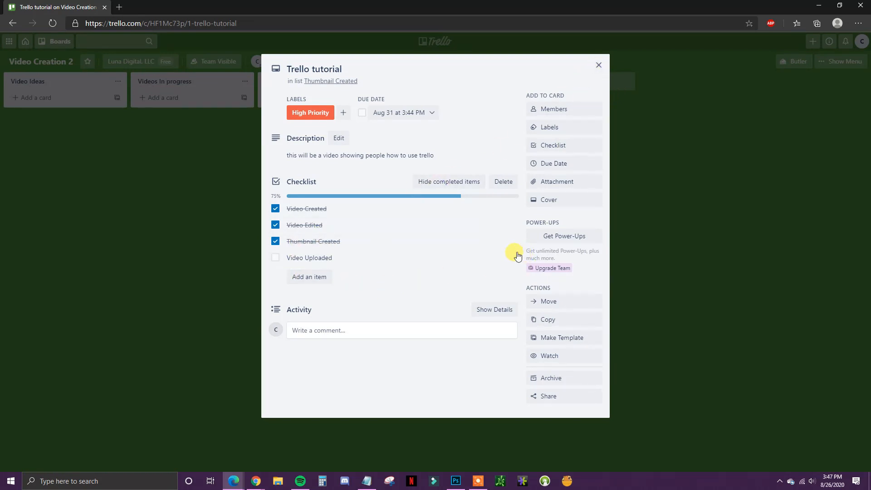
pyautogui.click(275, 258)
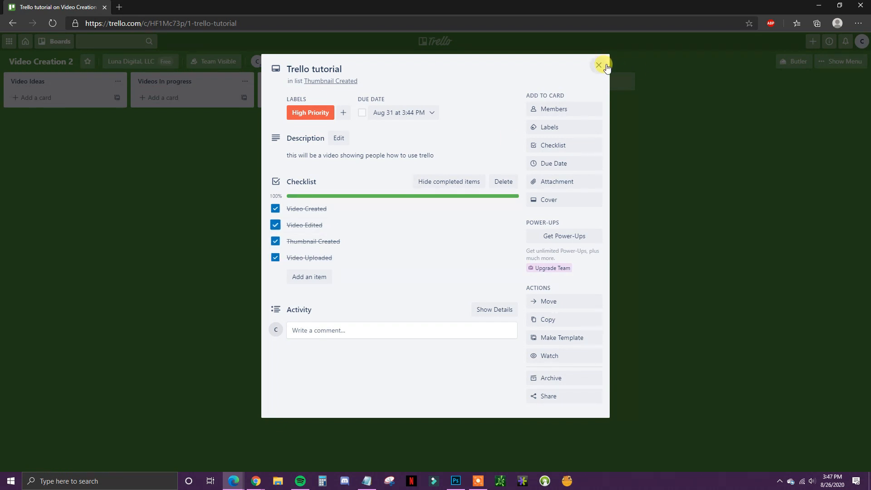
pyautogui.click(599, 65)
# - Add a list titled "Uploaded Videos" to the board and move the Trello tutorial card into it
pyautogui.click(564, 87)
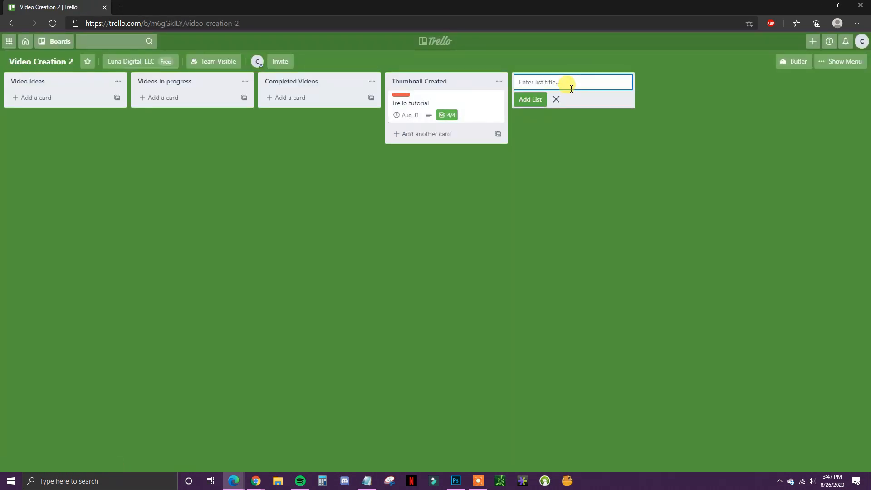
pyautogui.write('Uploaded V')
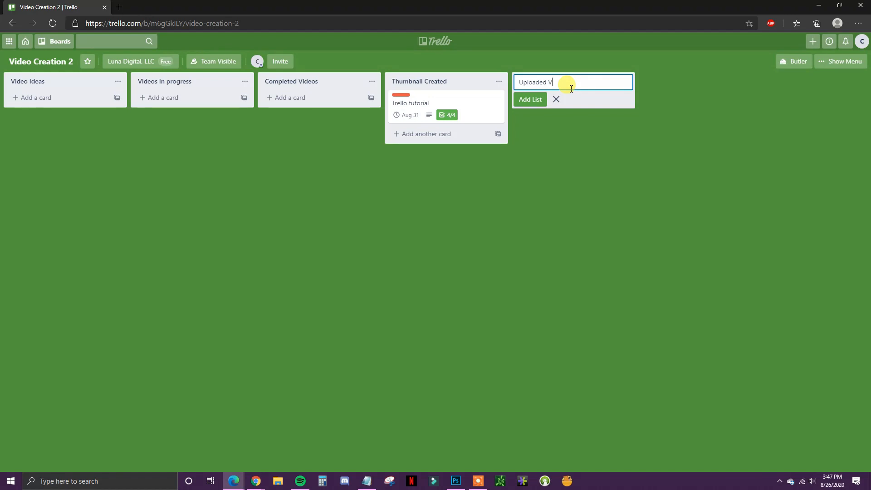
pyautogui.write('ideos')
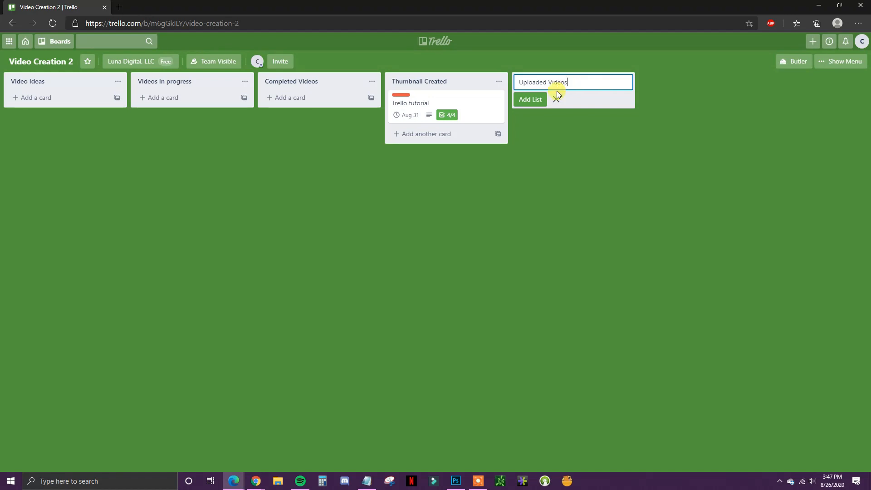
pyautogui.click(529, 99)
pyautogui.moveTo(455, 104); pyautogui.dragTo(539, 102)
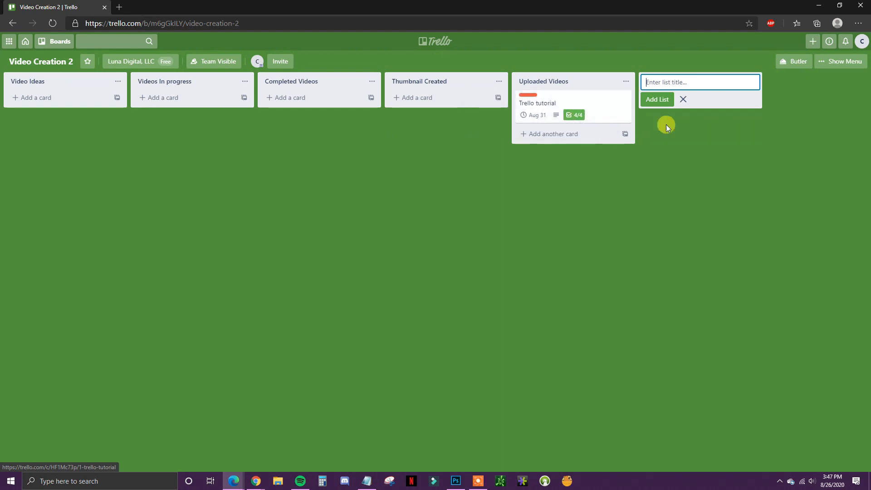
pyautogui.click(683, 99)
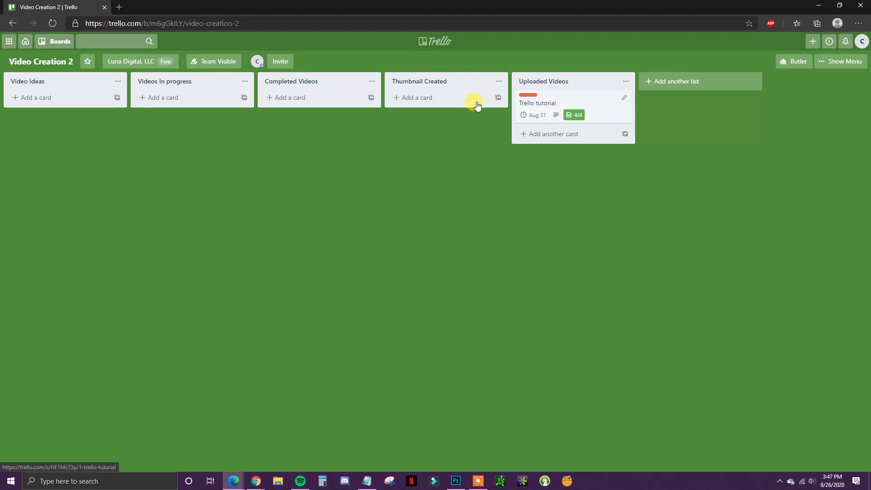
# - Move the Trello tutorial card back to Video Ideas and on to Completed Videos, reviewing its details
pyautogui.moveTo(579, 105); pyautogui.dragTo(95, 107)
pyautogui.click(94, 108)
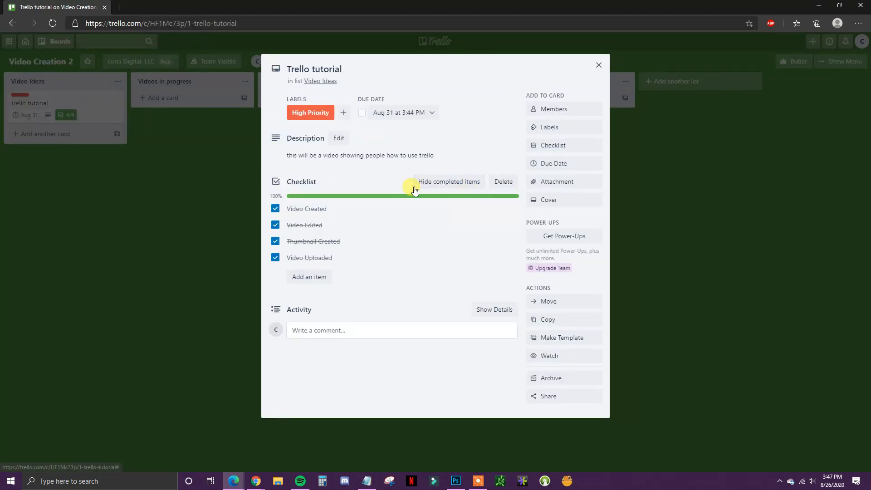
pyautogui.click(122, 93)
pyautogui.moveTo(97, 97); pyautogui.dragTo(323, 107)
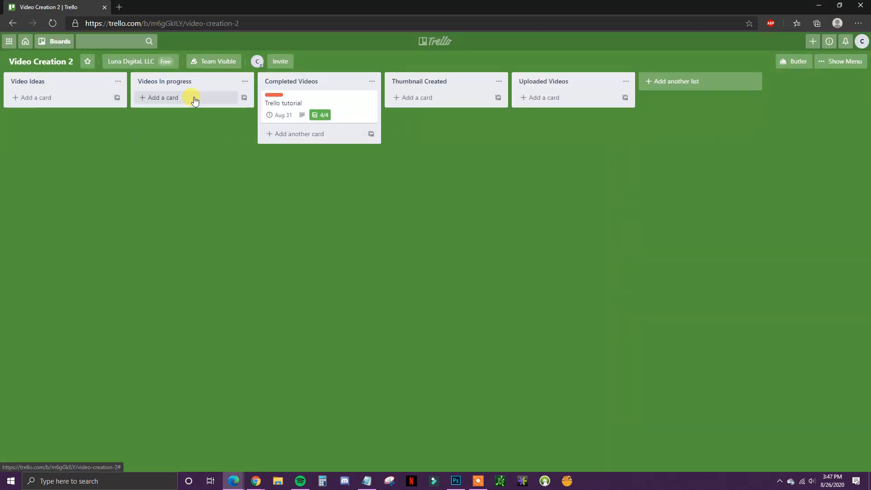
pyautogui.click(334, 111)
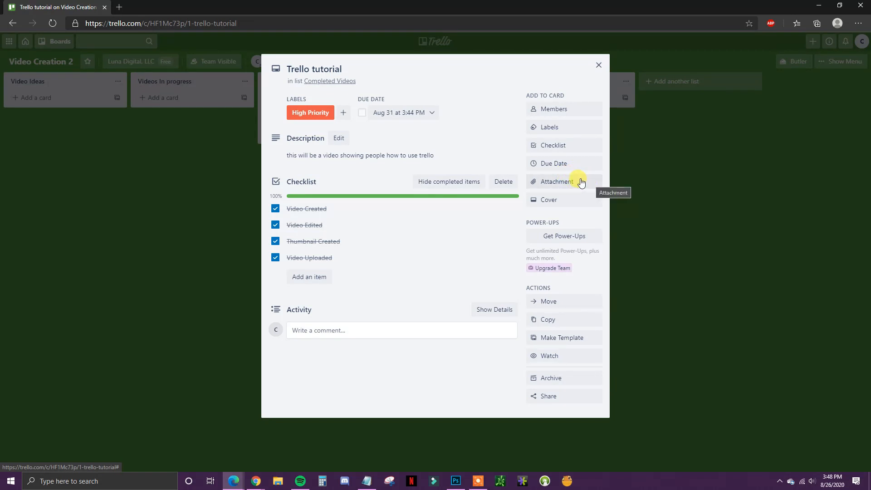
pyautogui.click(597, 66)
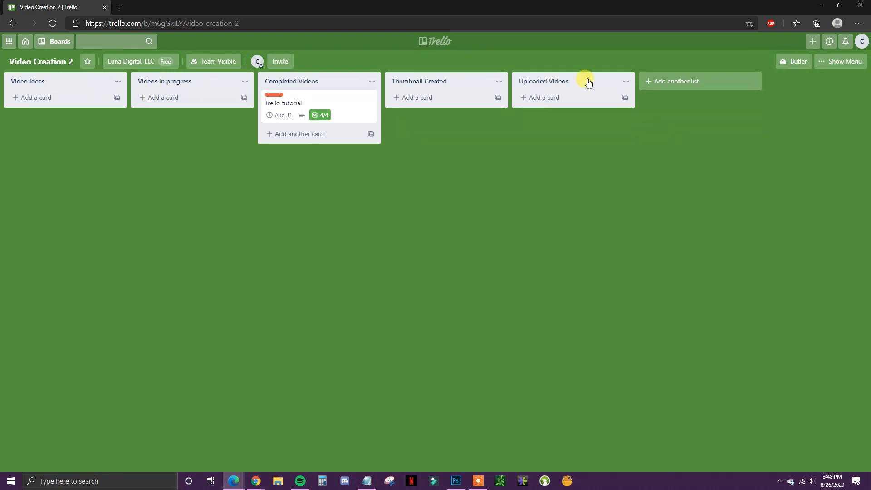
# - Create a new board titled "Web Design" with a solid blue background
pyautogui.click(54, 42)
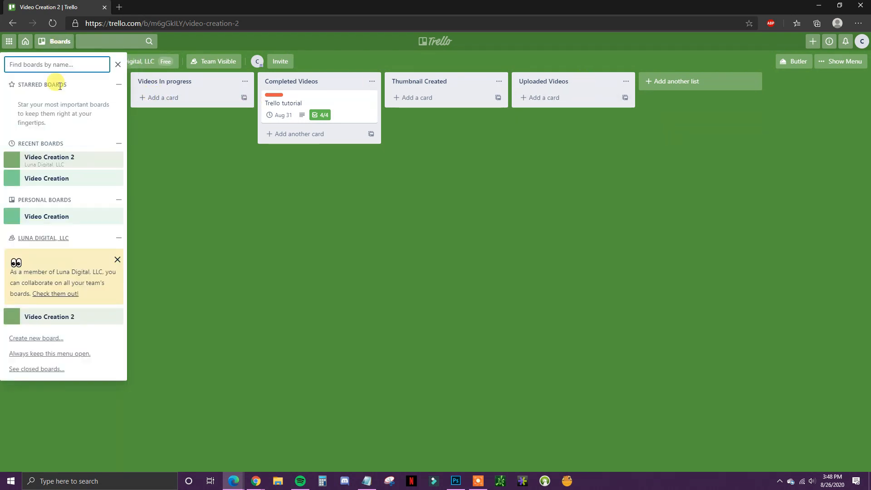
pyautogui.click(36, 338)
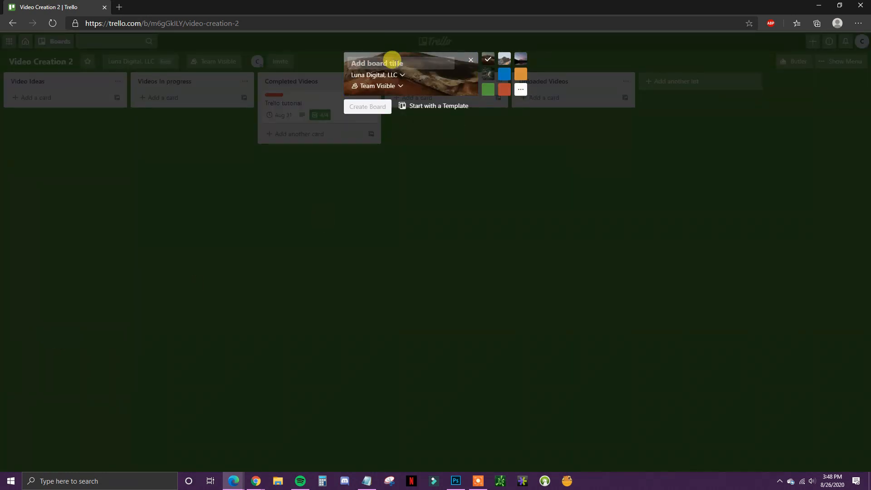
pyautogui.write('Web Design')
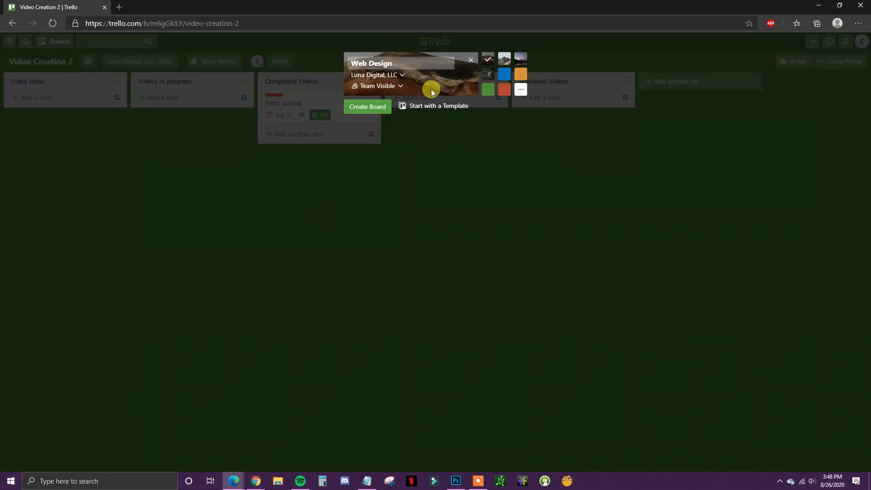
pyautogui.click(504, 74)
pyautogui.click(359, 106)
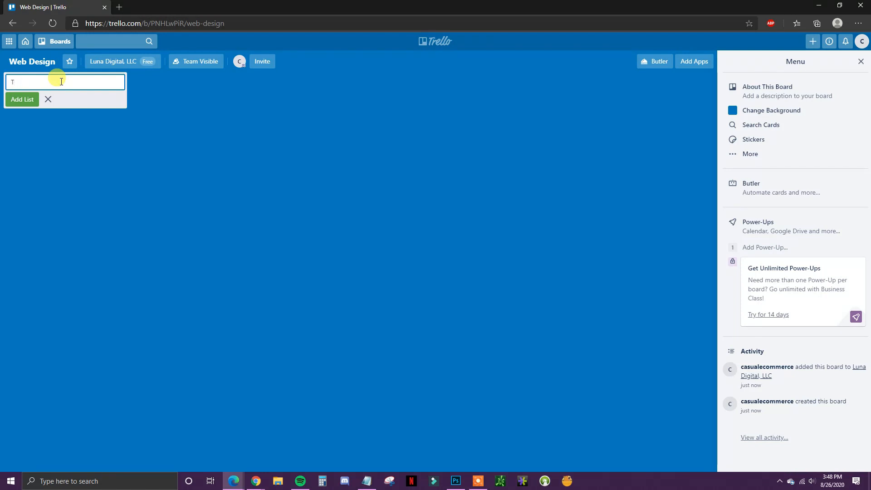
# - Add three lists to the Web Design board titled "Tasks To DO", "Tasks in progress" and "Tasks Completed"
pyautogui.press('BackSpace')
pyautogui.click(19, 99)
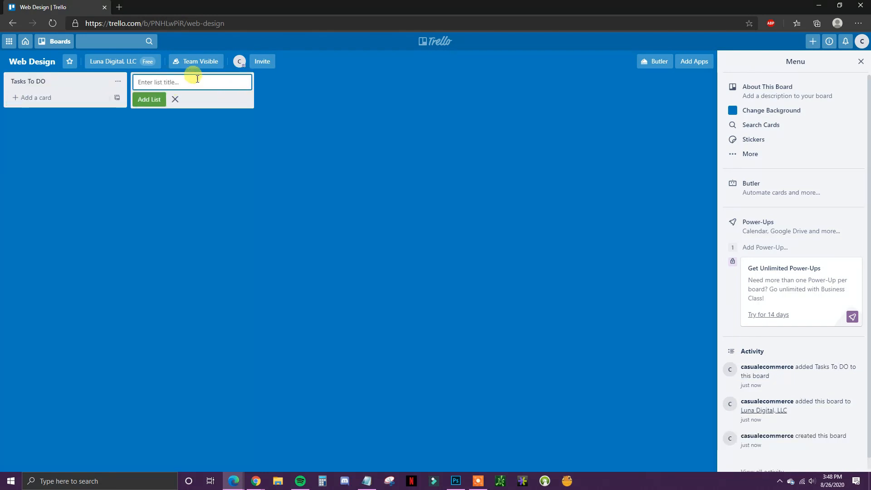
pyautogui.write('Tasks in progress')
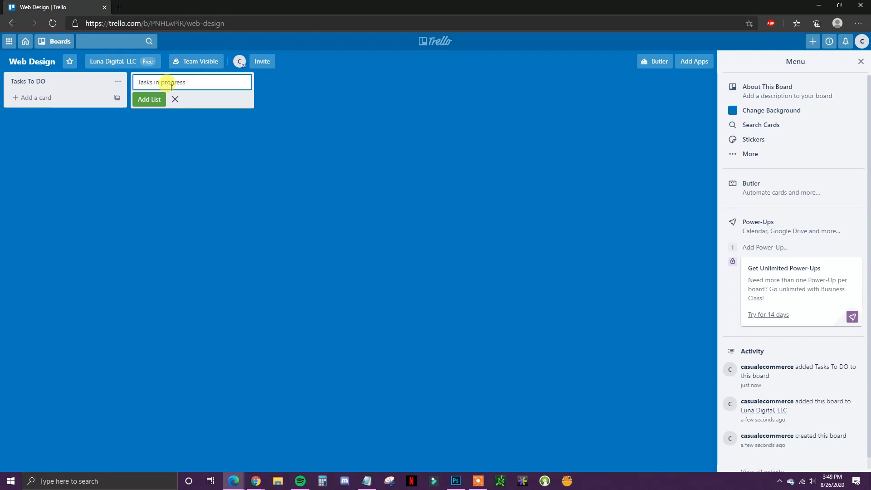
pyautogui.press('Return')
pyautogui.write('Tasks Completed')
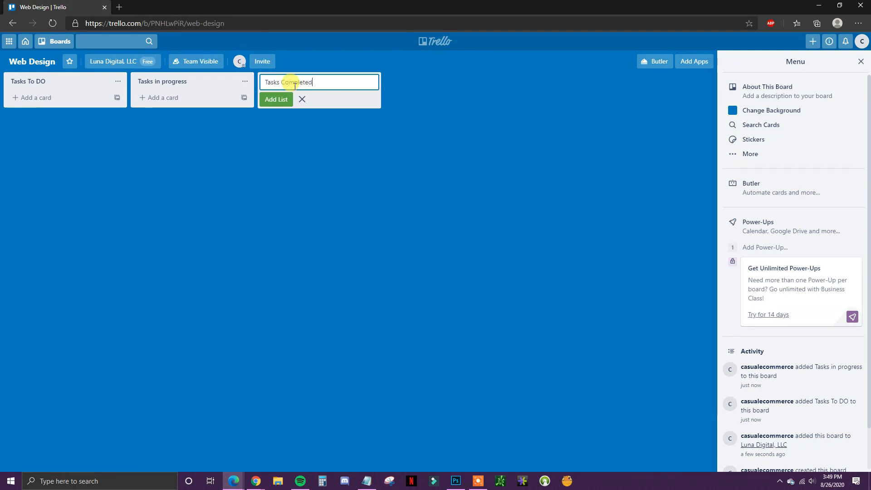
pyautogui.press('Return')
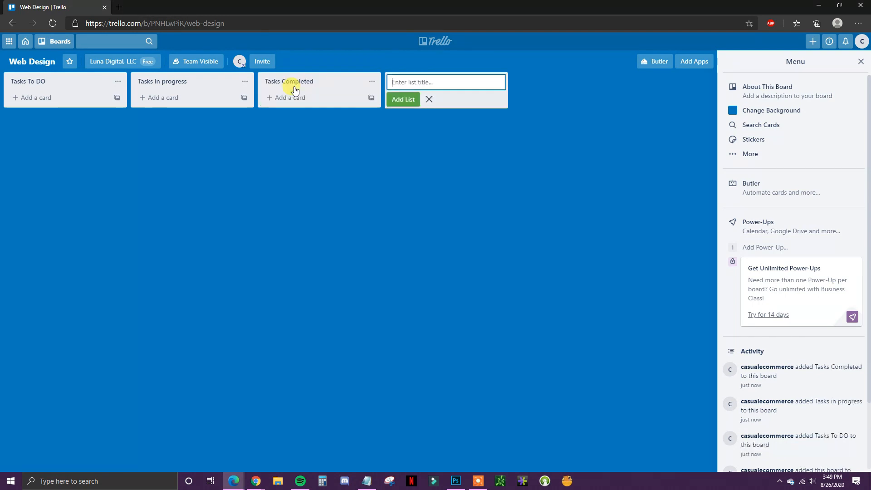
pyautogui.click(428, 99)
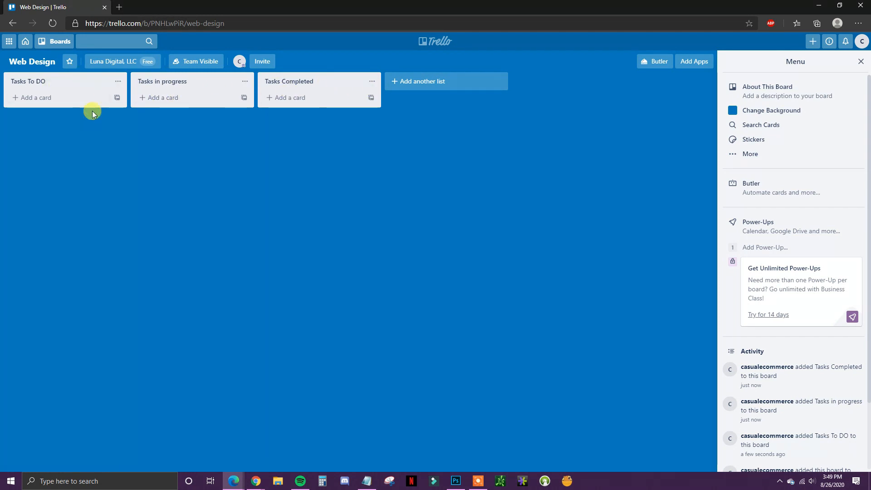
# - Add the cards "Home Page Design", "Shop Page Design" and "Services Pages" to the Tasks To DO list
pyautogui.click(57, 96)
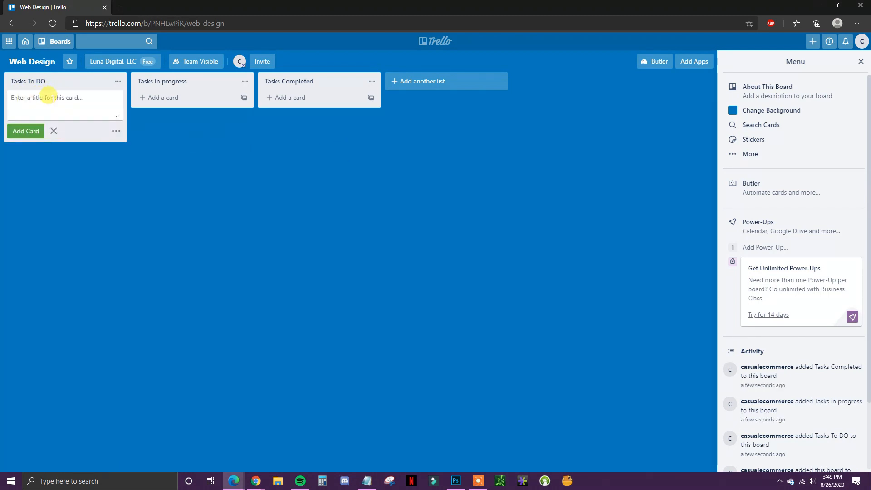
pyautogui.write('Home Page Design')
pyautogui.press('Return')
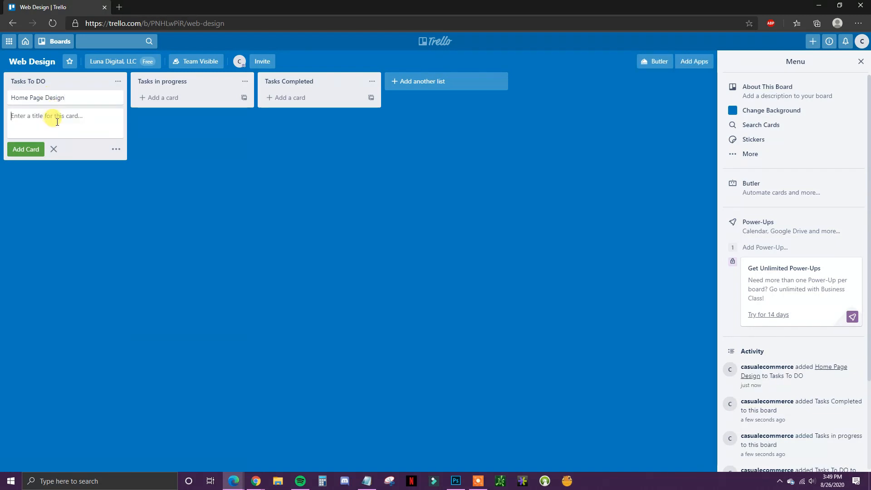
pyautogui.write('Shop Page Design')
pyautogui.press('Return')
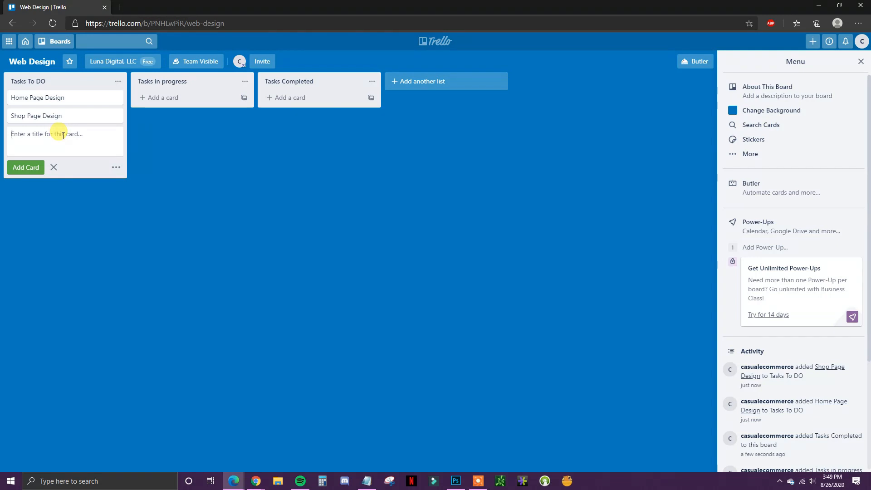
pyautogui.write('Services Pages')
pyautogui.press('Return')
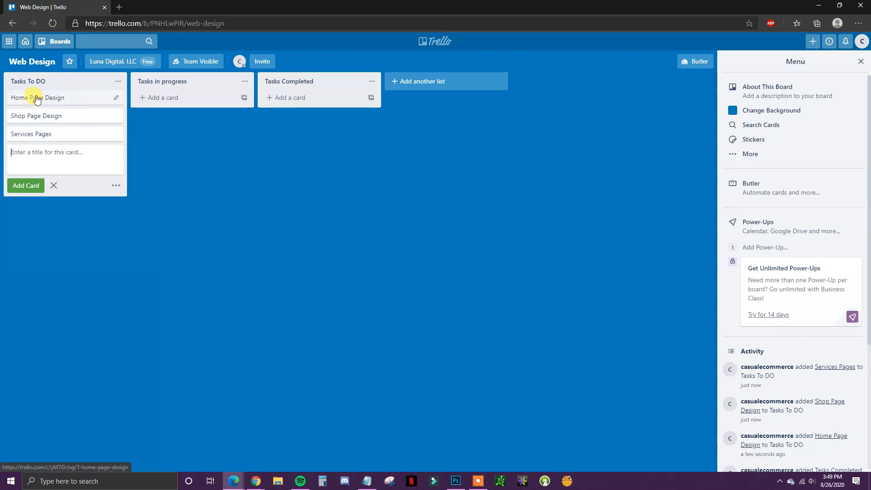
# - Move the Home Page Design card to Tasks in progress and review its details and label options
pyautogui.moveTo(38, 98); pyautogui.dragTo(179, 107)
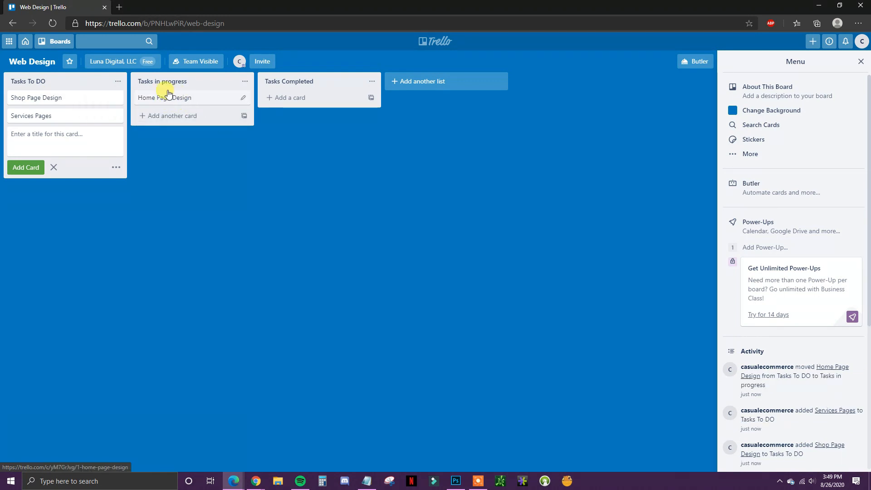
pyautogui.click(177, 97)
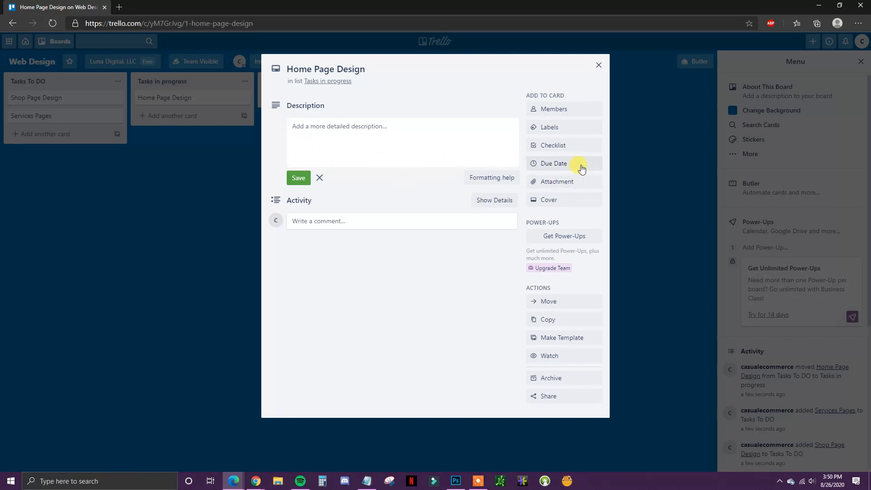
pyautogui.click(557, 128)
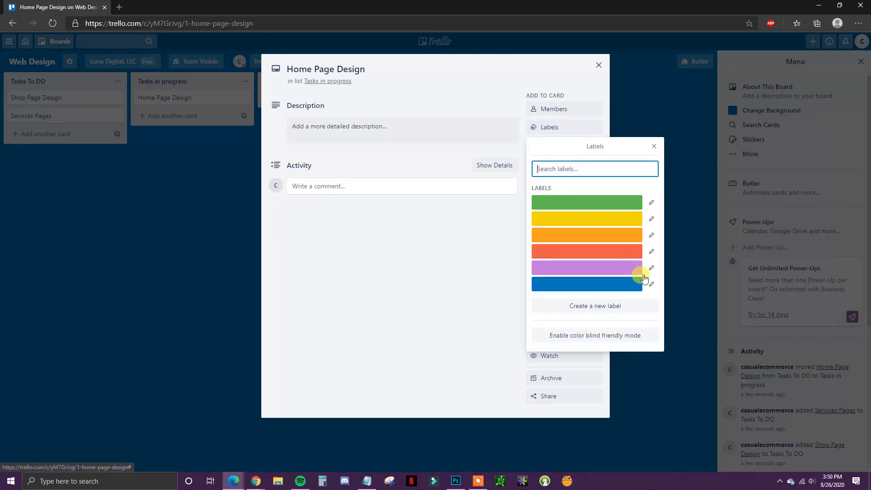
pyautogui.click(442, 244)
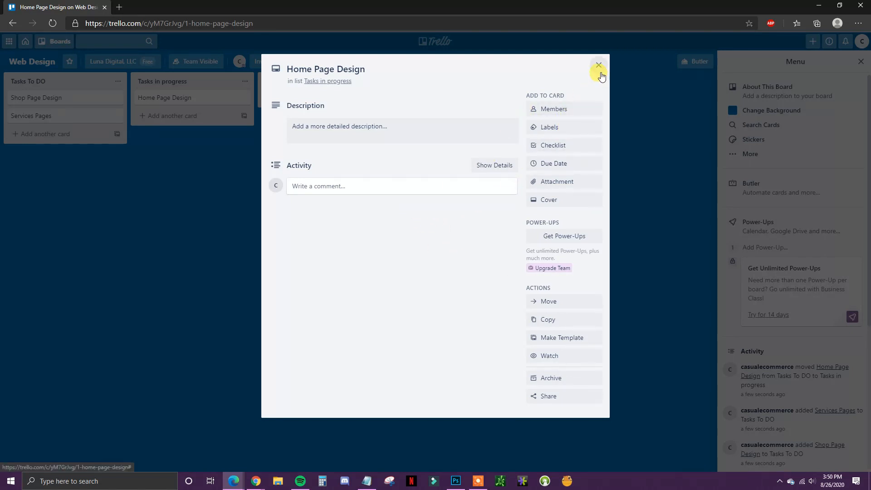
pyautogui.press('Escape')
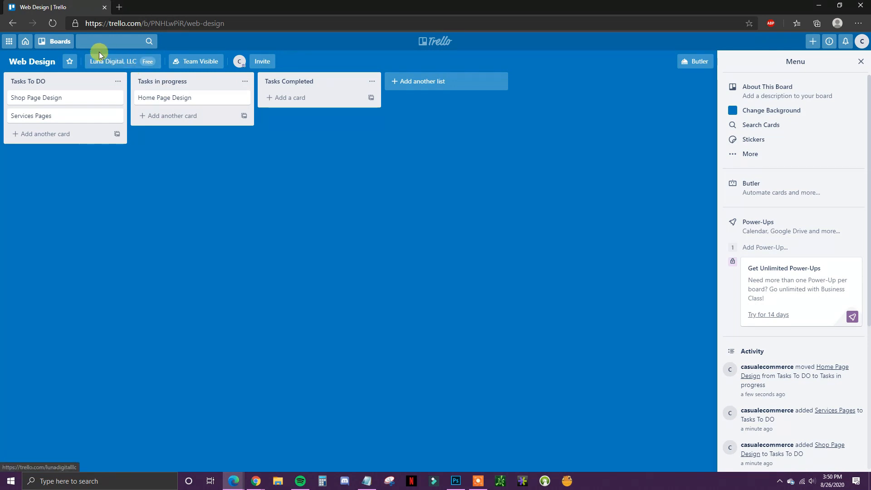
# - On the Video Creation 2 board, attach VA thumbnail.png to the Trello tutorial card and check the attachment in its details
pyautogui.click(61, 45)
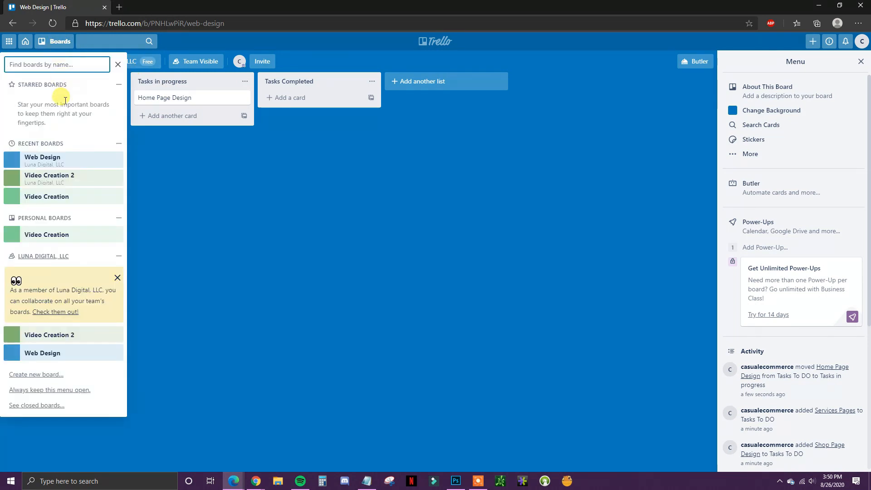
pyautogui.click(72, 179)
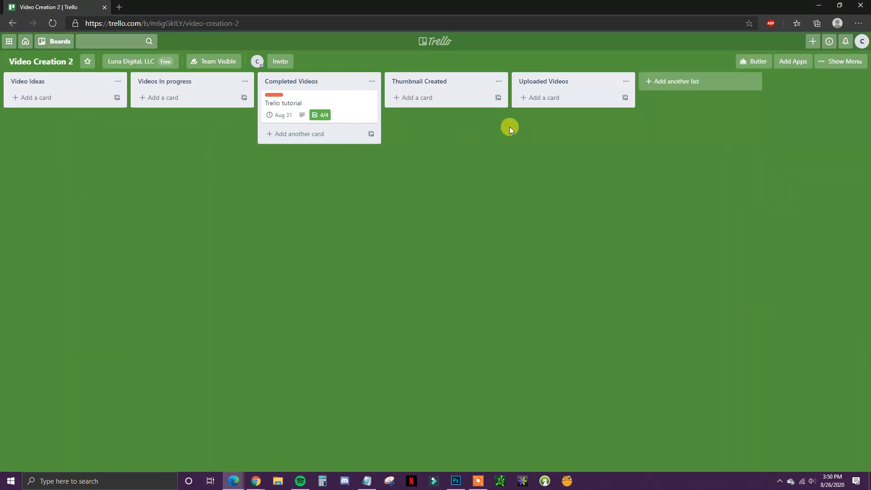
pyautogui.click(323, 99)
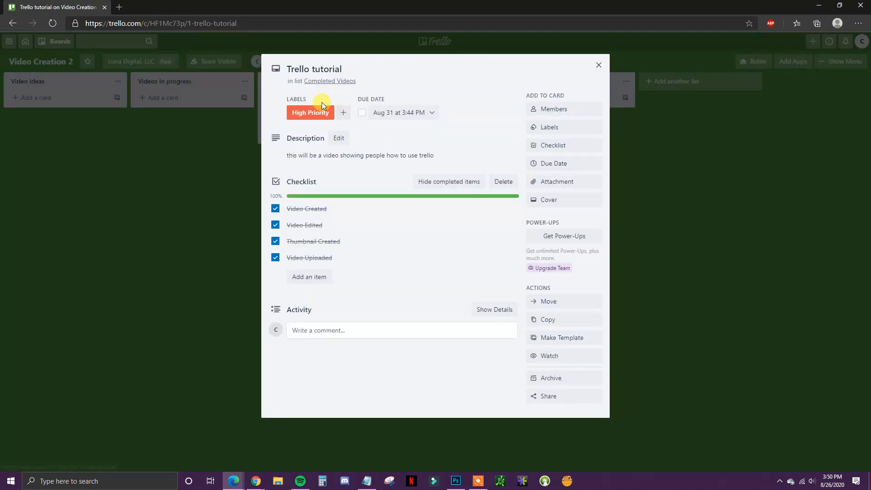
pyautogui.click(585, 186)
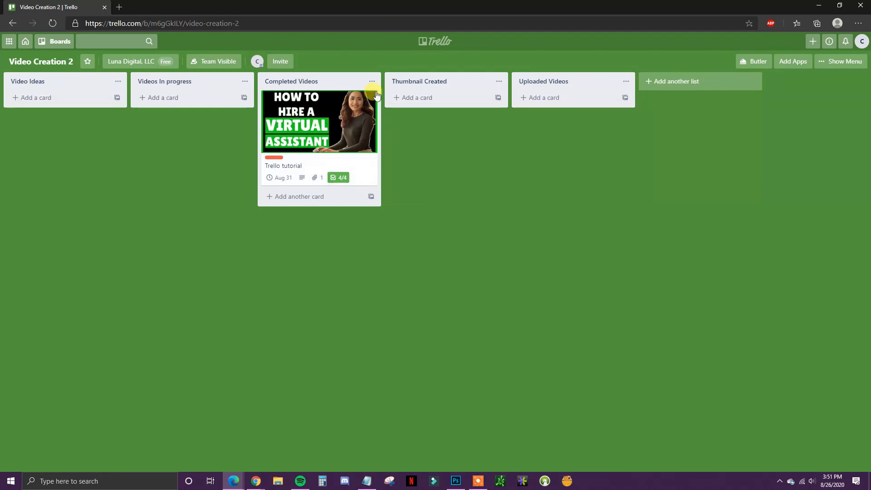
pyautogui.click(333, 129)
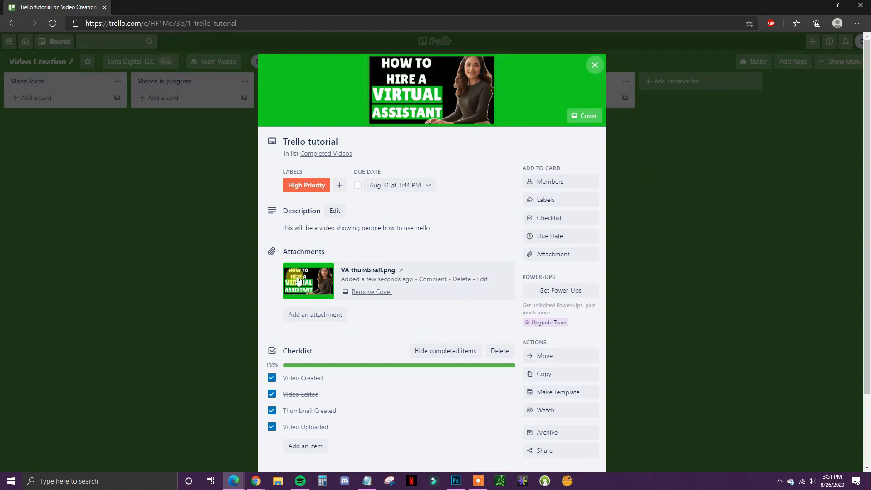
pyautogui.click(592, 70)
# - Move the Trello tutorial card to Thumbnail Created, review its details, and move it on to Uploaded Videos
pyautogui.moveTo(318, 165); pyautogui.dragTo(449, 161)
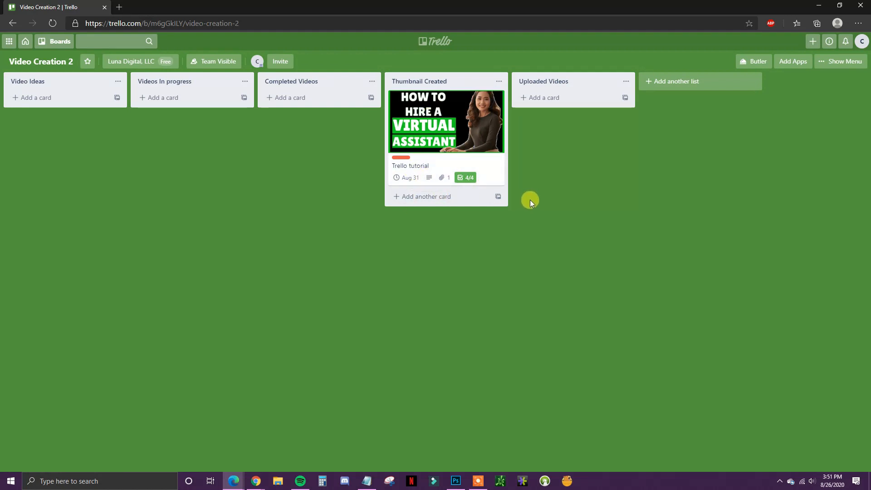
pyautogui.click(468, 166)
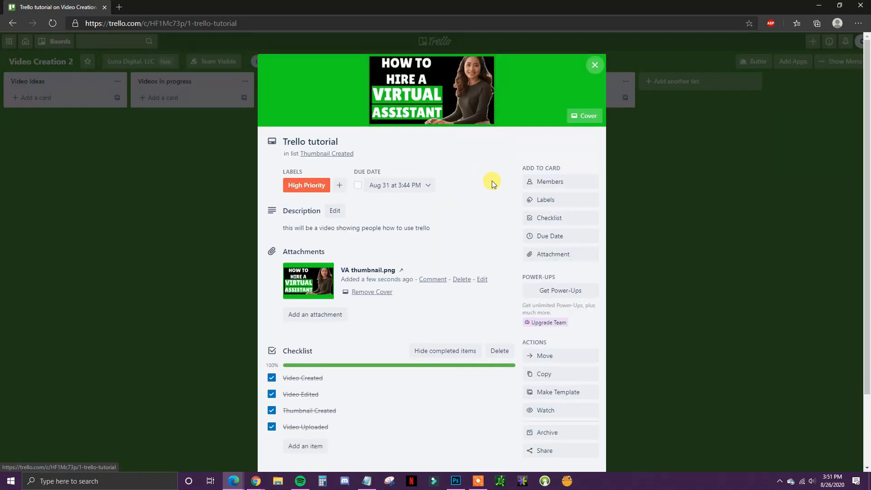
pyautogui.click(594, 65)
pyautogui.moveTo(447, 134); pyautogui.dragTo(531, 119)
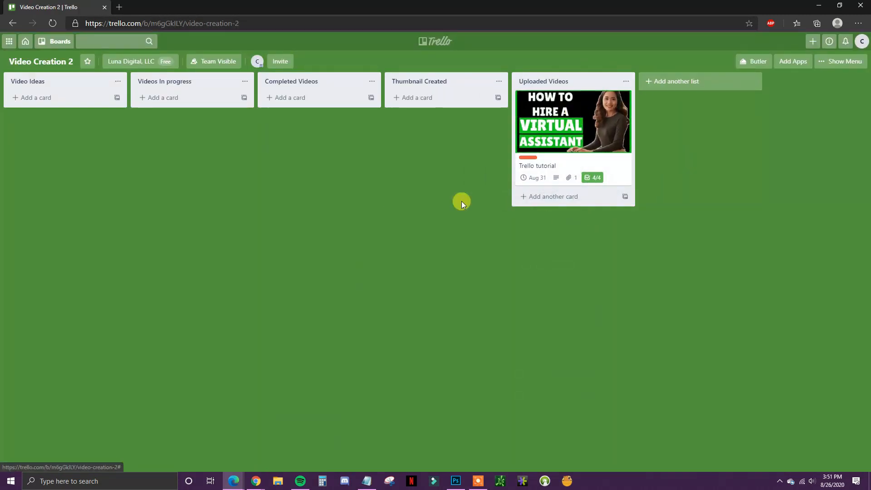
# - Switch back to the Luna Digital, LLC team's Web Design board
pyautogui.click(50, 41)
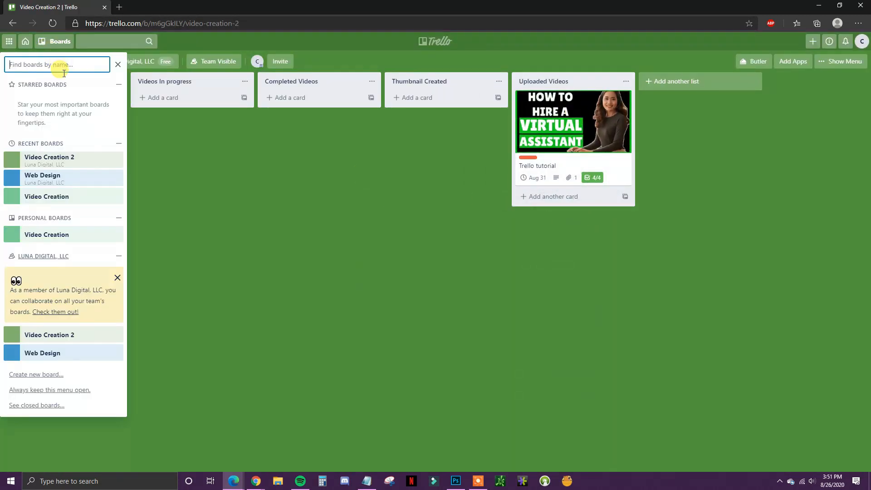
pyautogui.click(50, 41)
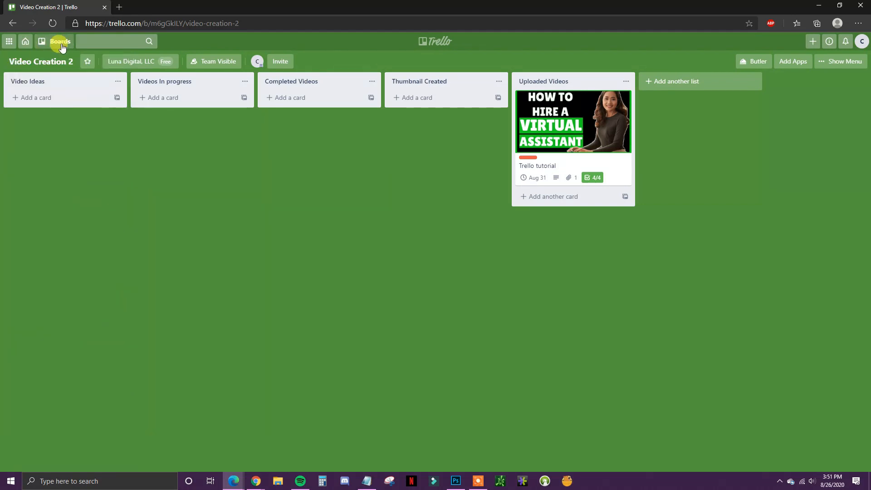
pyautogui.click(50, 42)
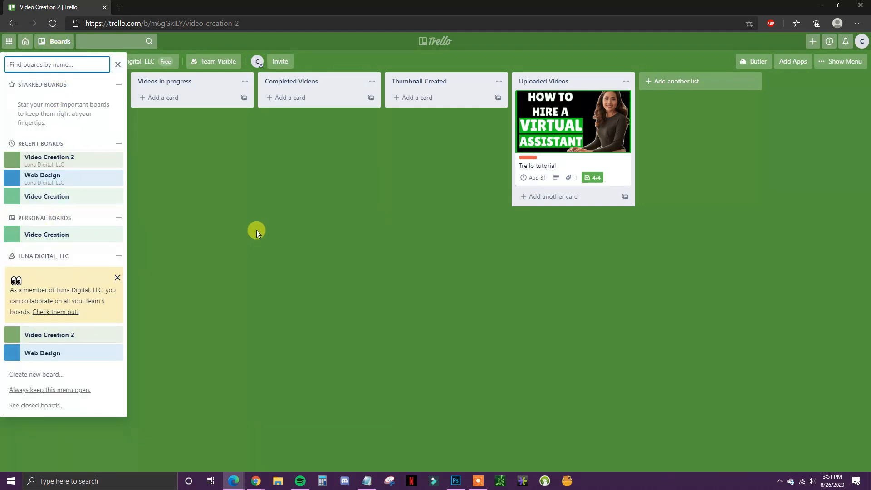
pyautogui.click(42, 352)
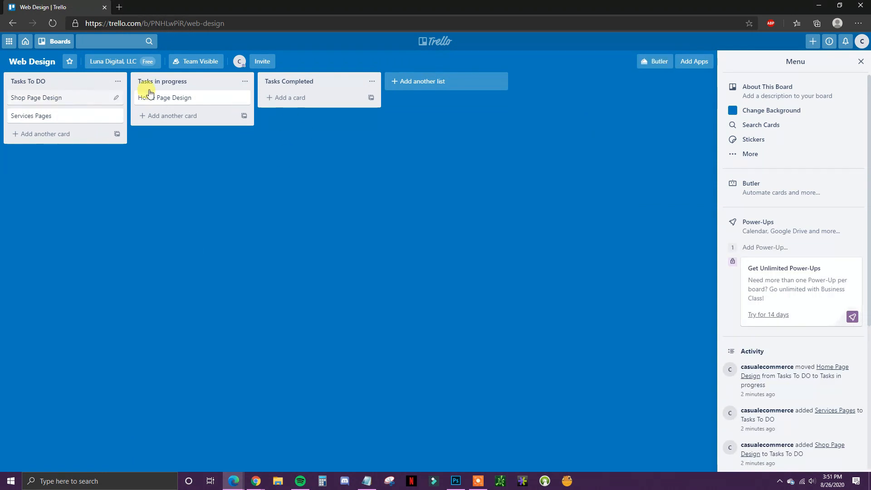